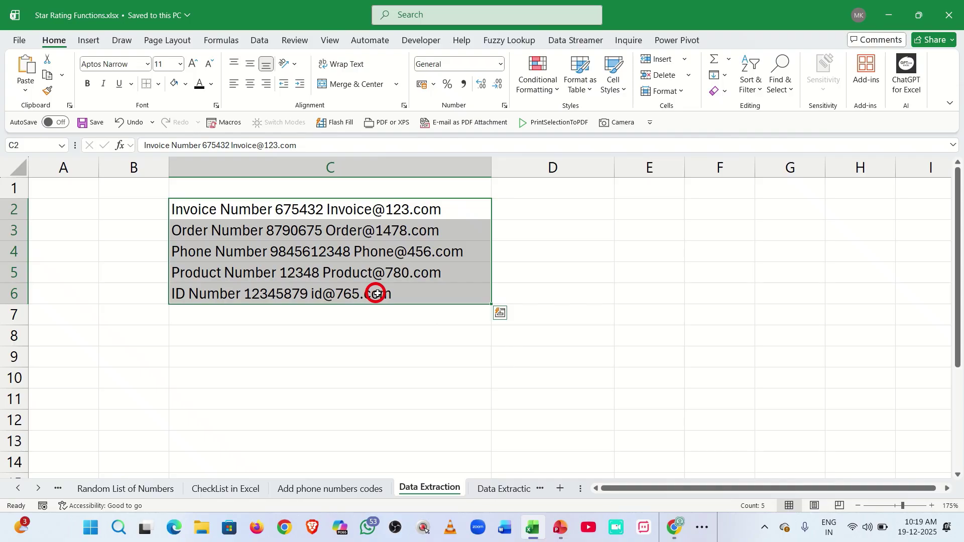
Enter the invoice number contained in C2 into D2 and Flash Fill the numbers of the other rows down to D6.
left_click(557, 217)
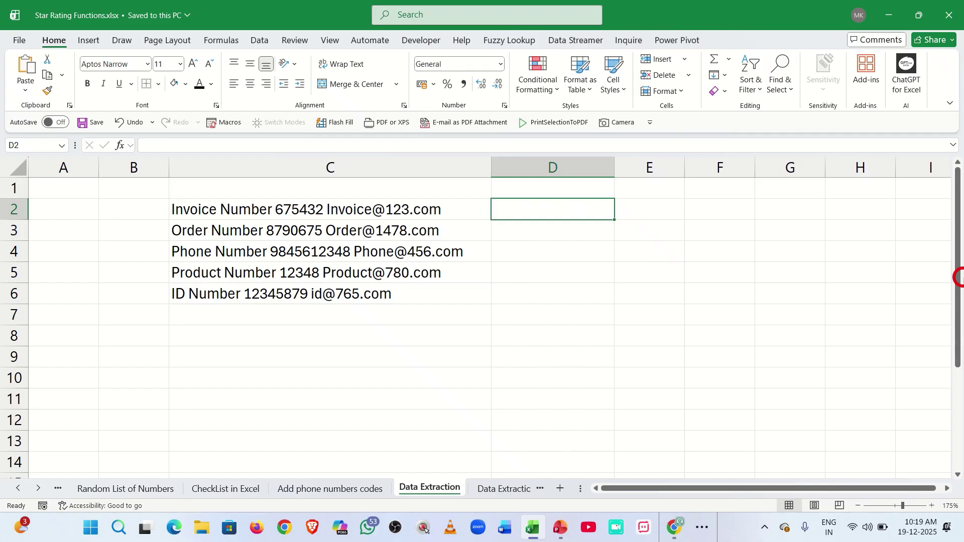
type("675")
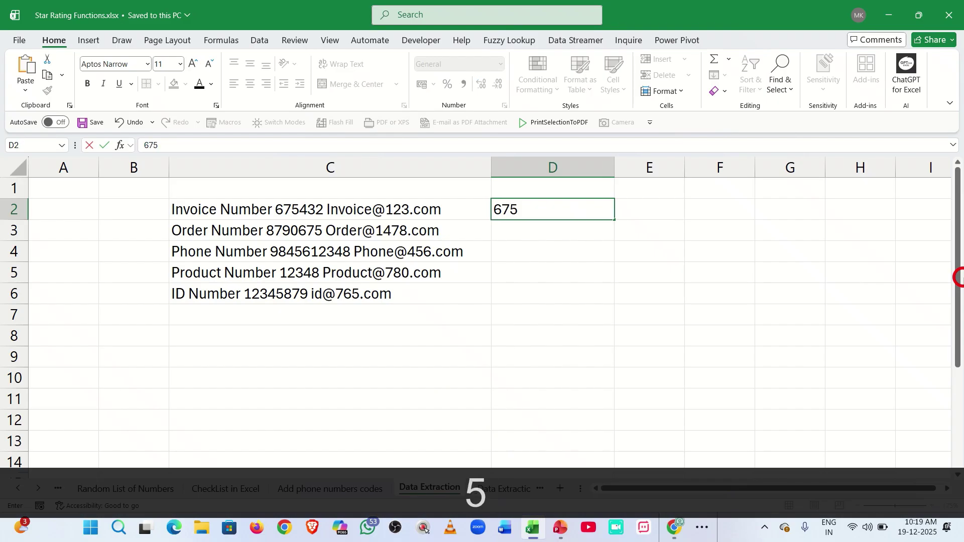
type("432")
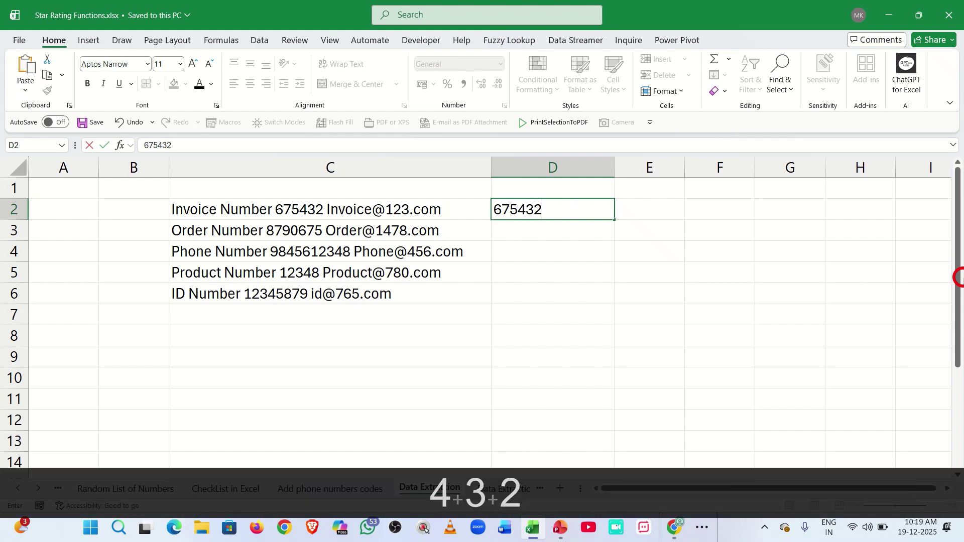
key("Return")
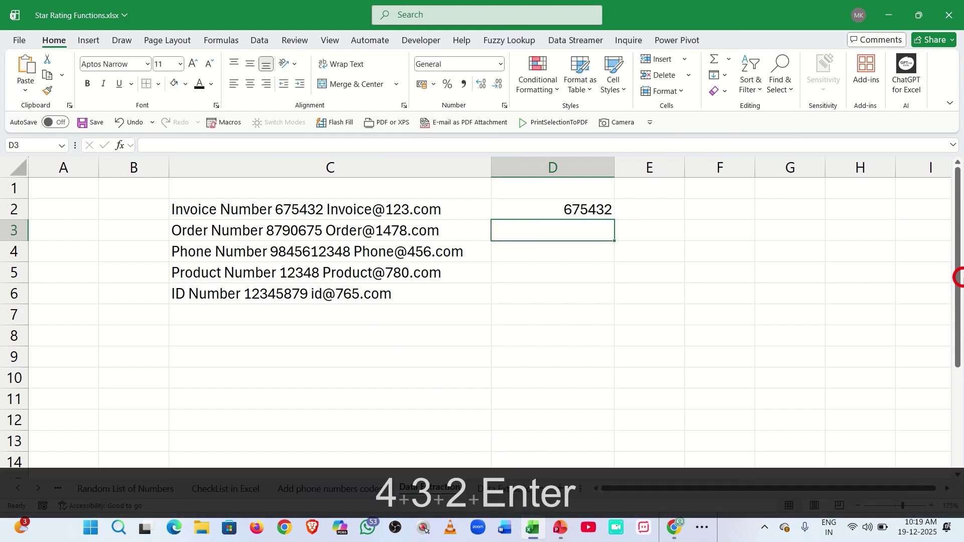
key("ctrl+e")
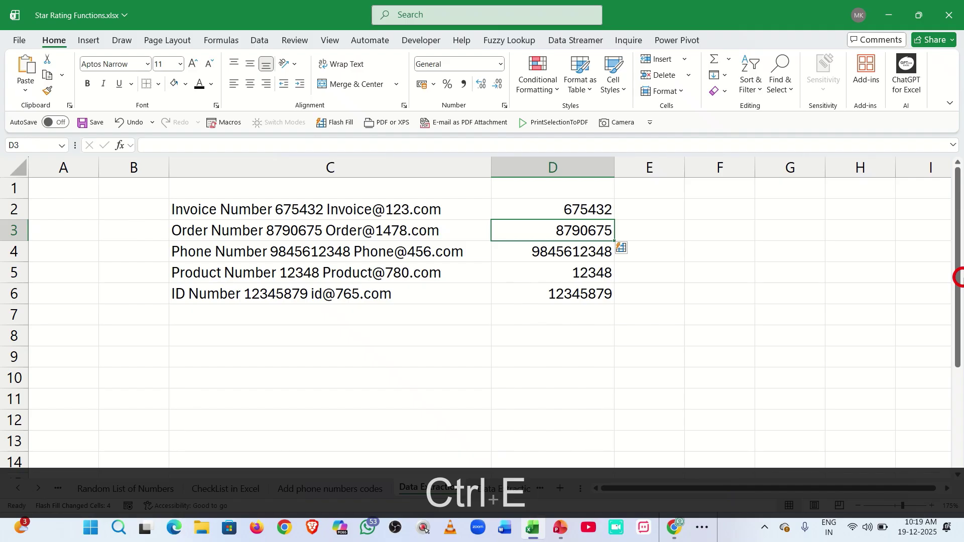
Clear the extracted numbers from D2:D6.
key("Down")
key("Down")
key("Down")
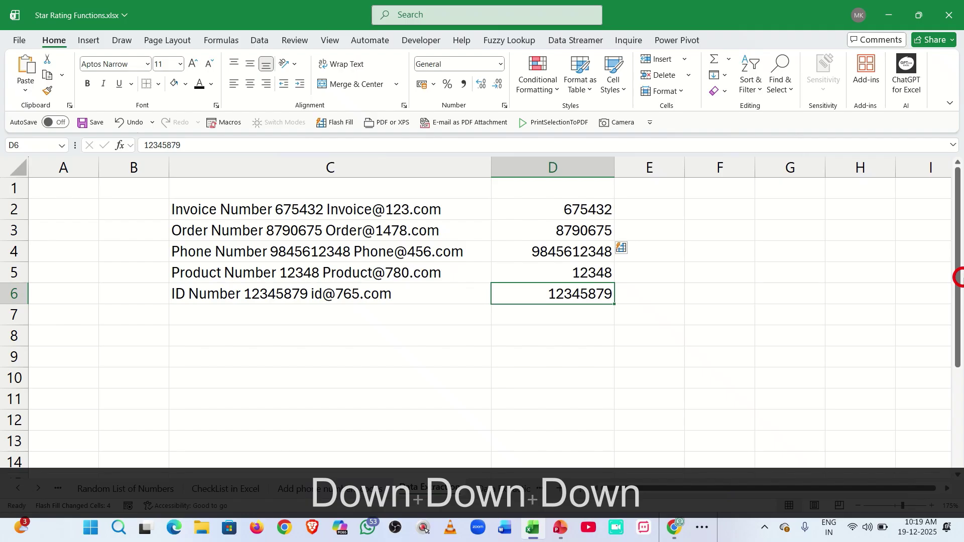
key("ctrl+shift+Up")
key("Delete")
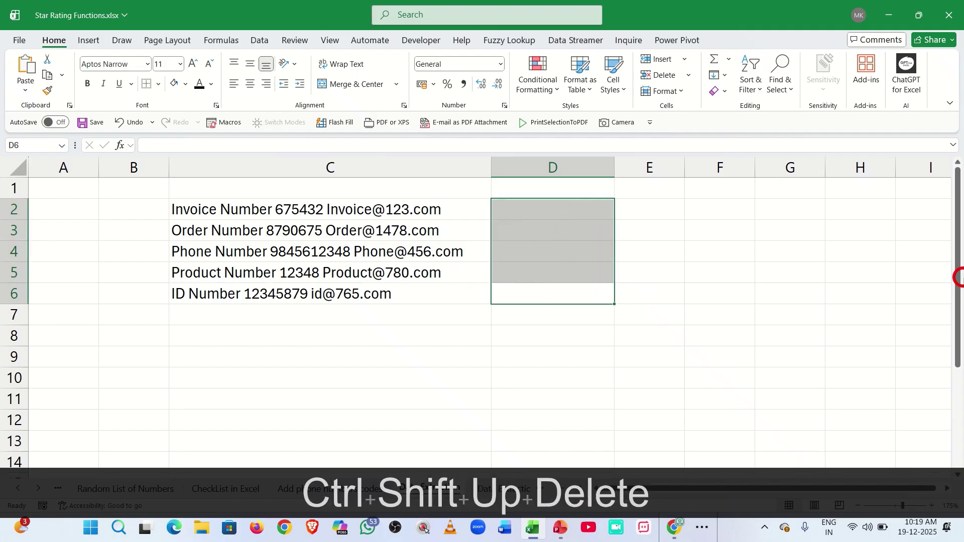
Enter the formula =REGEXEXTRACT(C2:C6,"\d") in D2 to extract the first digit of each text entry.
left_click(530, 210)
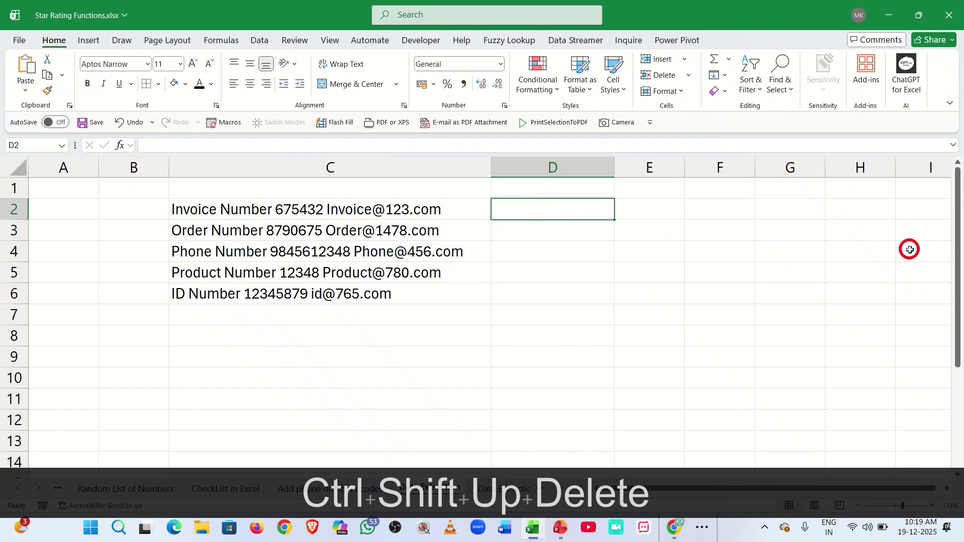
type("=regex")
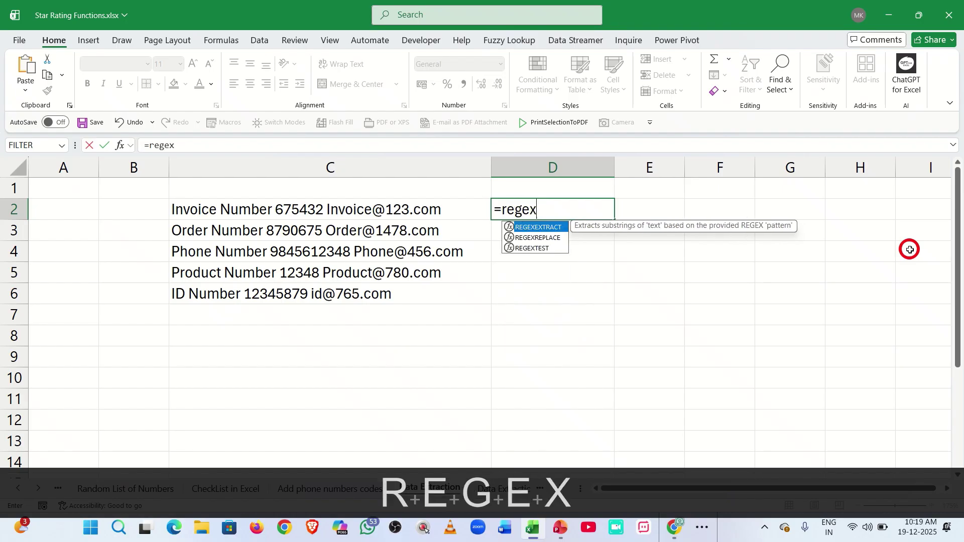
key("Tab")
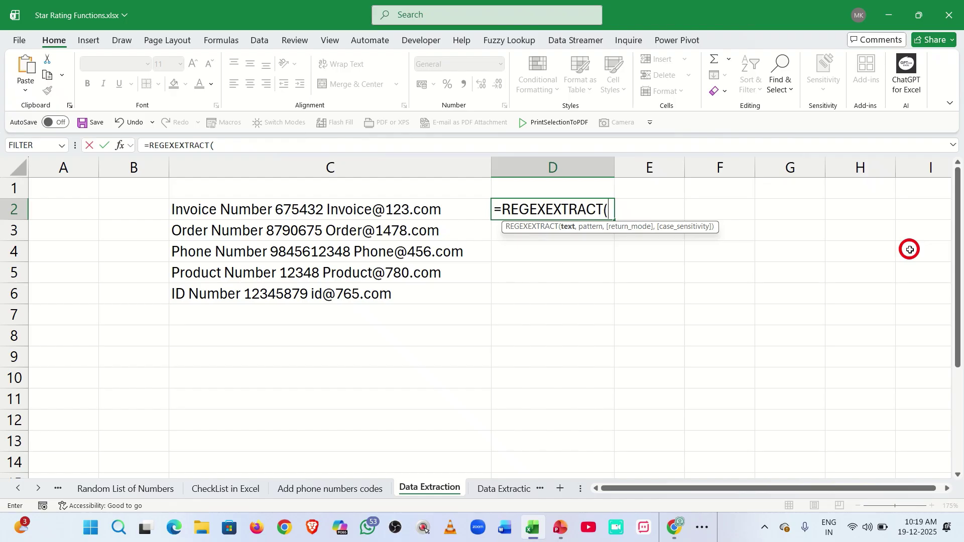
key("Left")
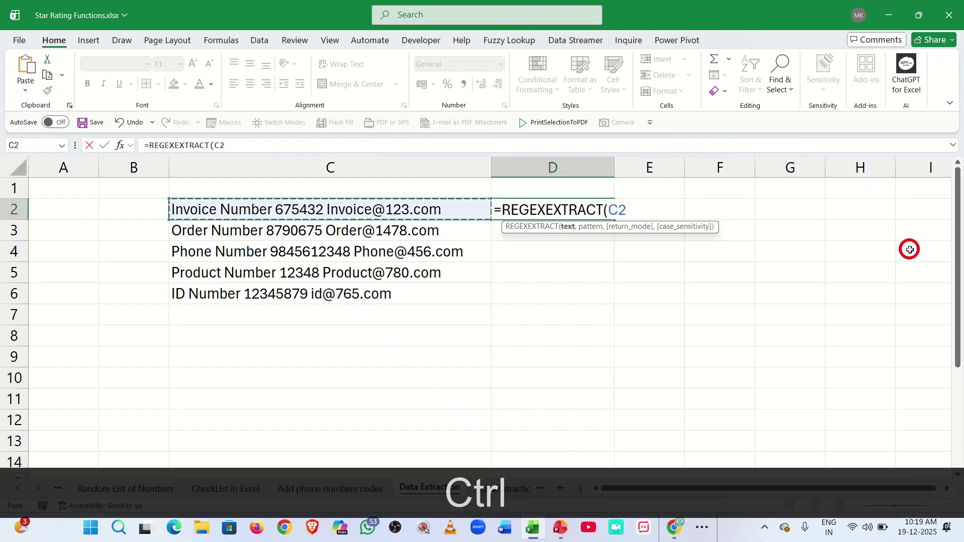
key("ctrl+shift+Down")
type(",")
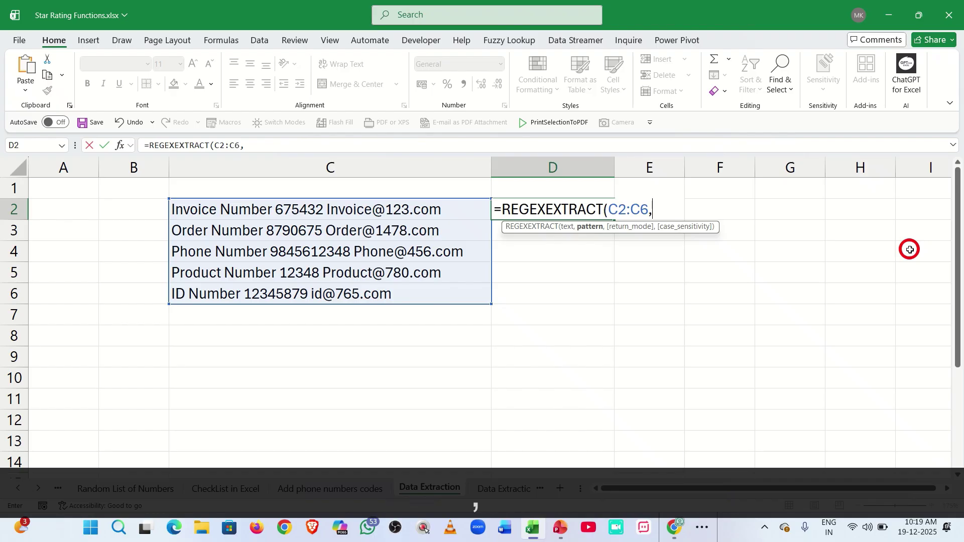
type("\"")
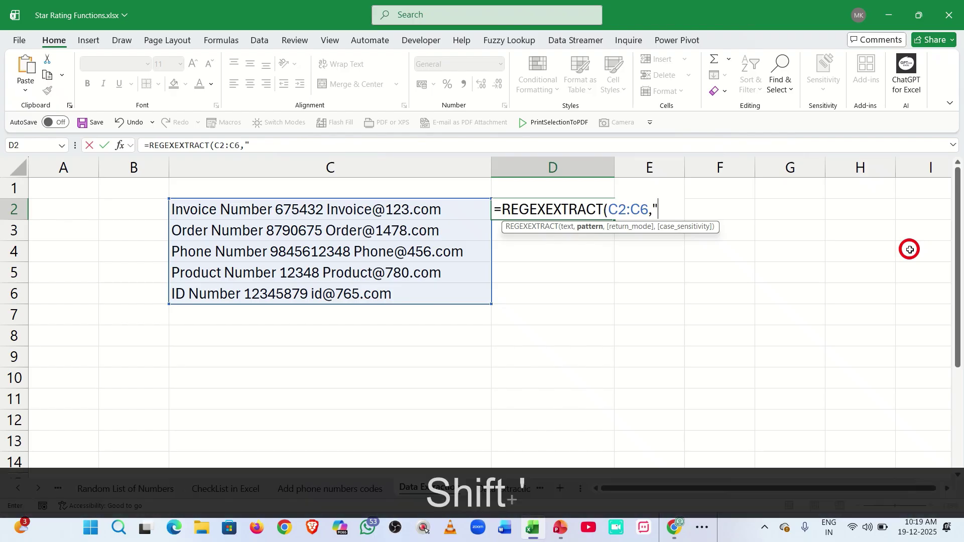
type("\\")
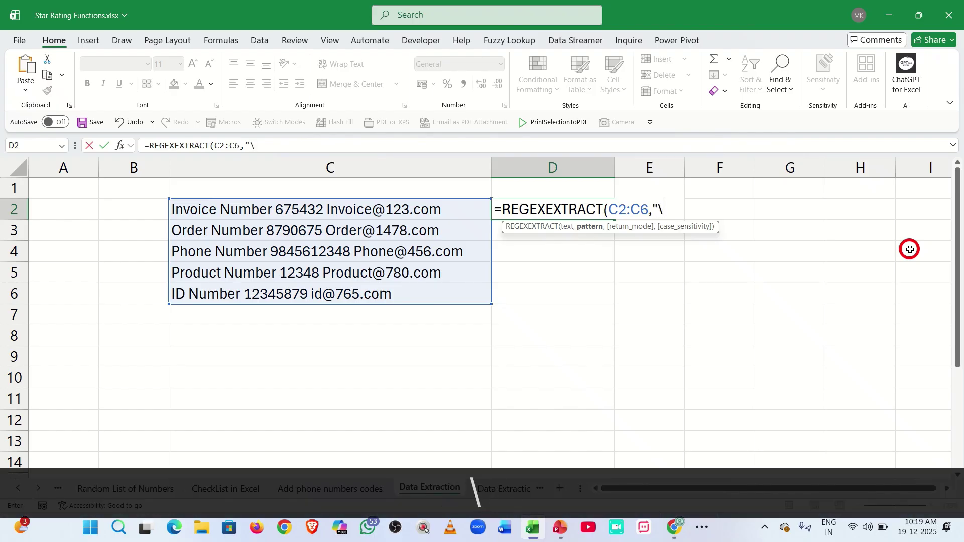
type("d")
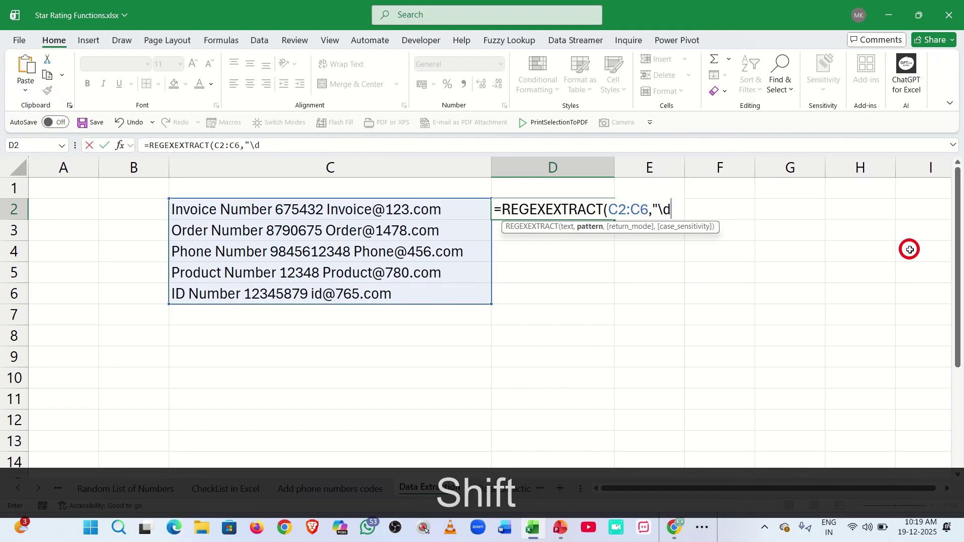
type("\")")
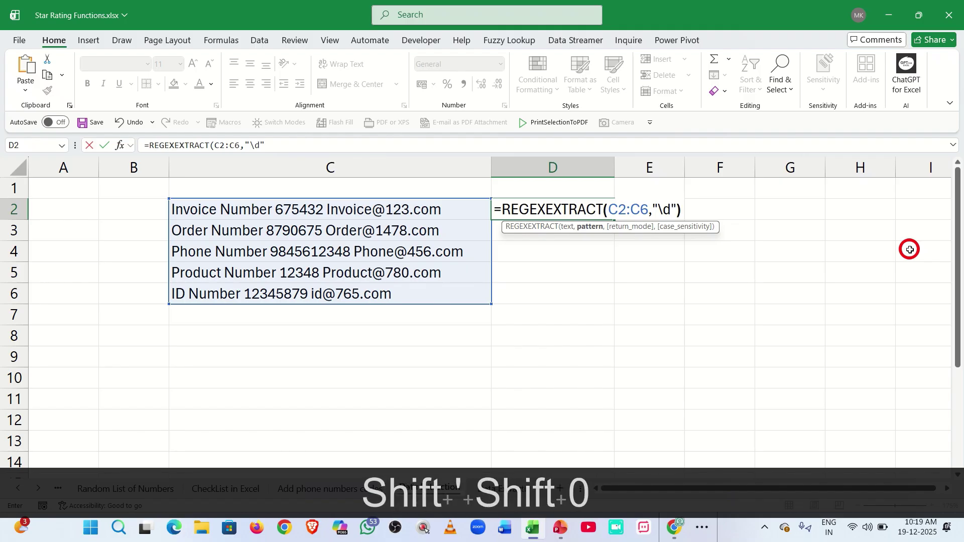
key("Return")
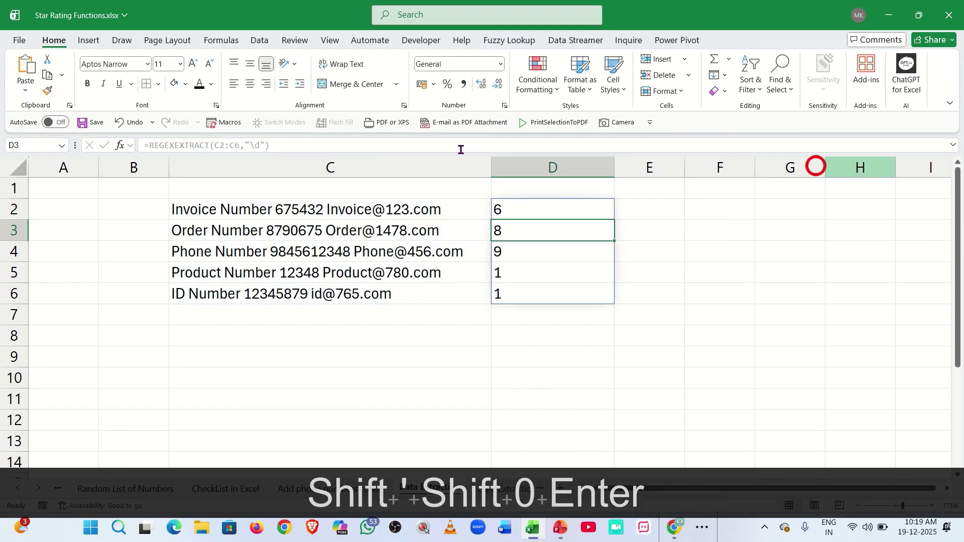
Change the pattern of the REGEXEXTRACT formula in D2 to "\d+" to extract each entry's whole number.
left_click(279, 214)
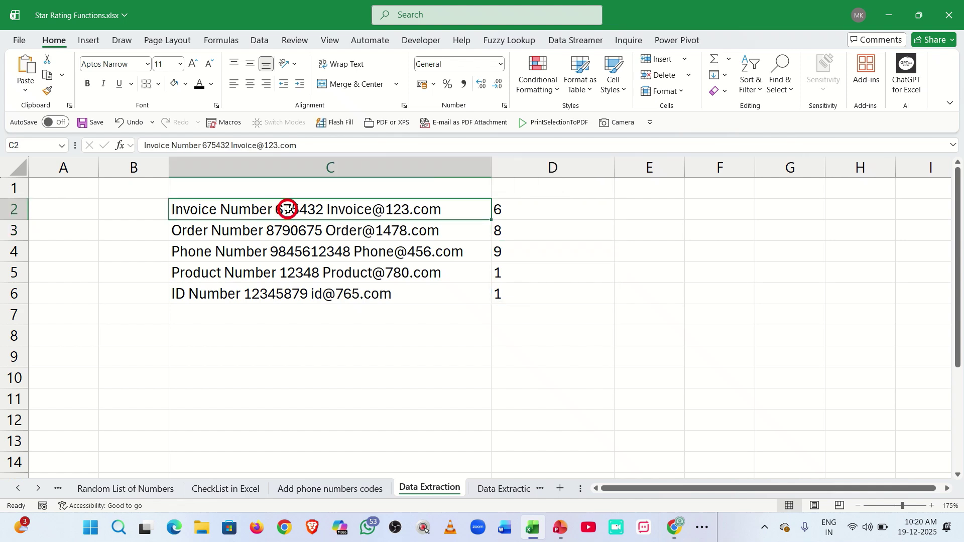
left_click_drag(279, 214, 288, 294)
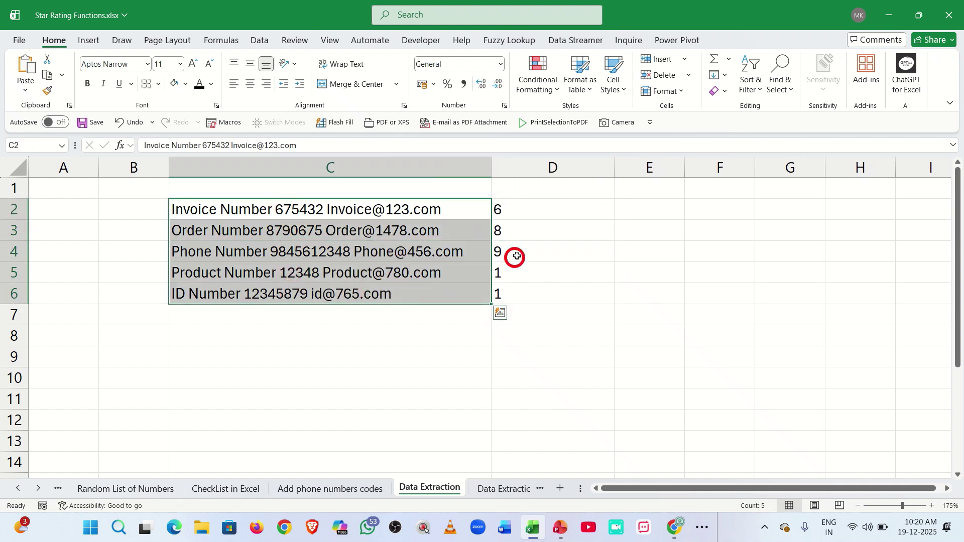
left_click(537, 208)
double_click(534, 207)
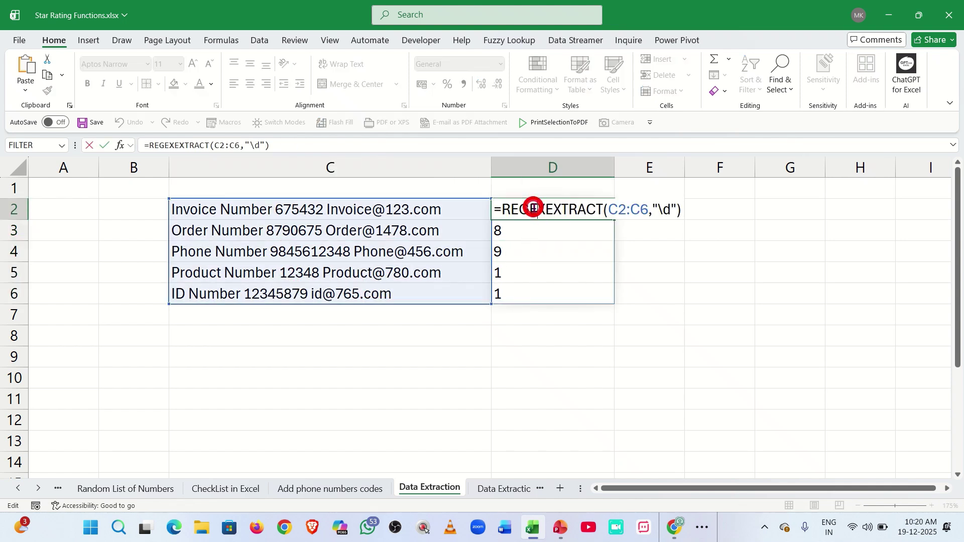
left_click(671, 208)
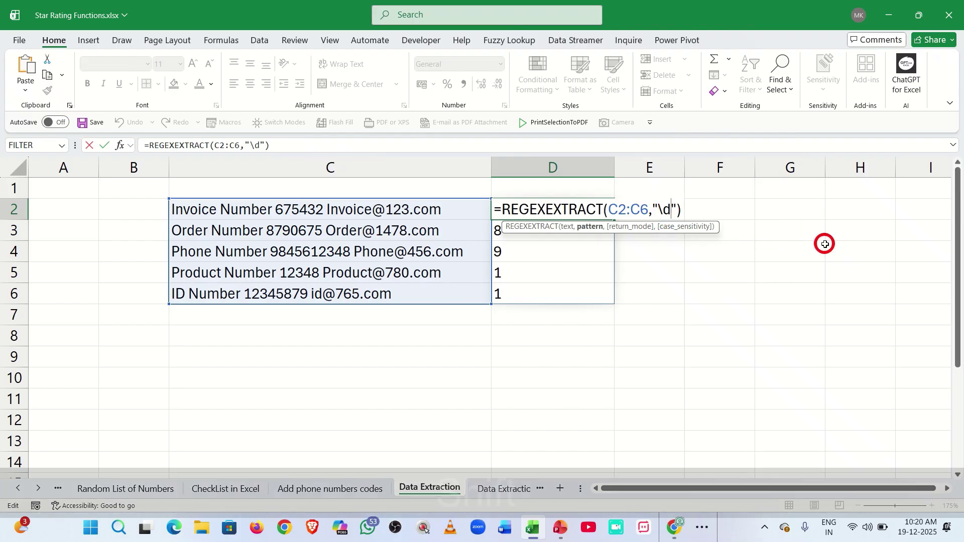
type("+")
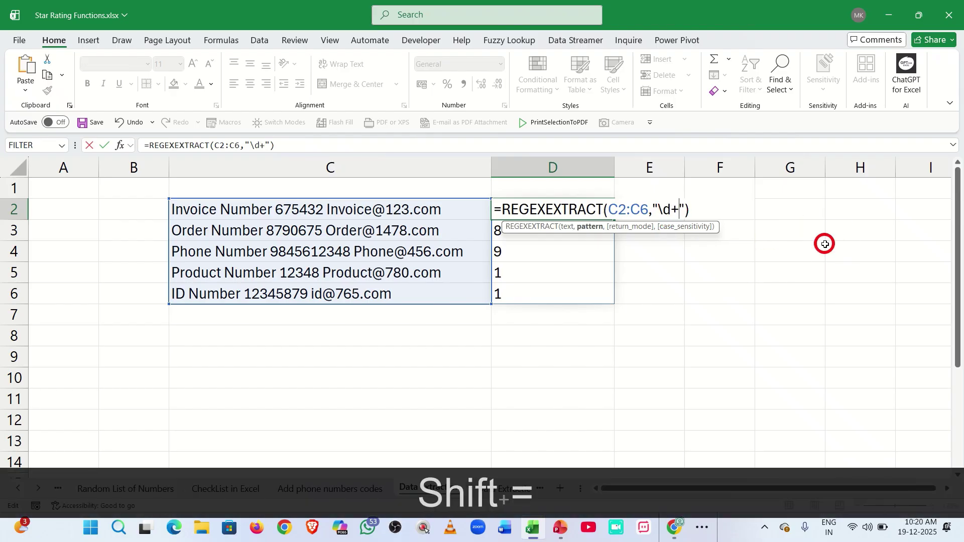
key("Return")
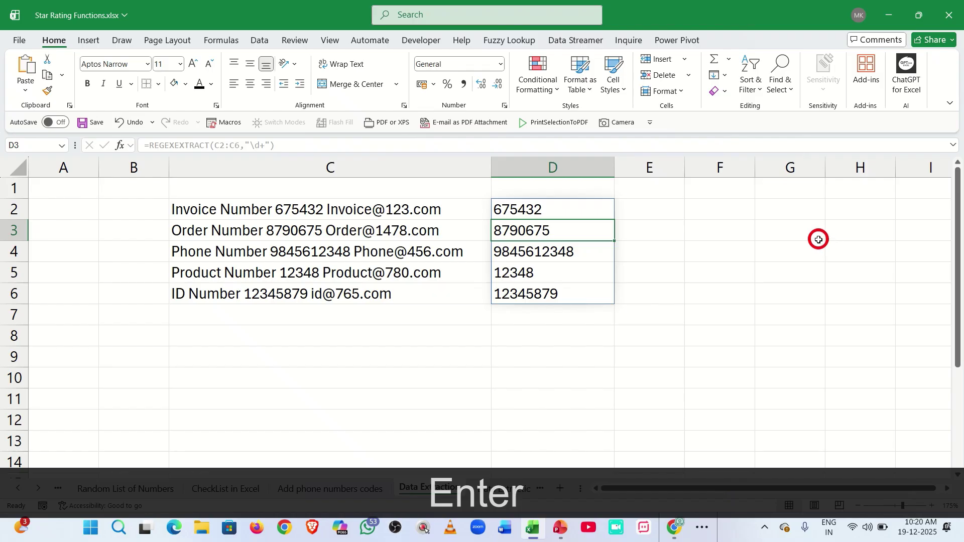
Change the pattern of the REGEXEXTRACT formula in D2 to "\w+" to extract the first word of each entry.
double_click(552, 208)
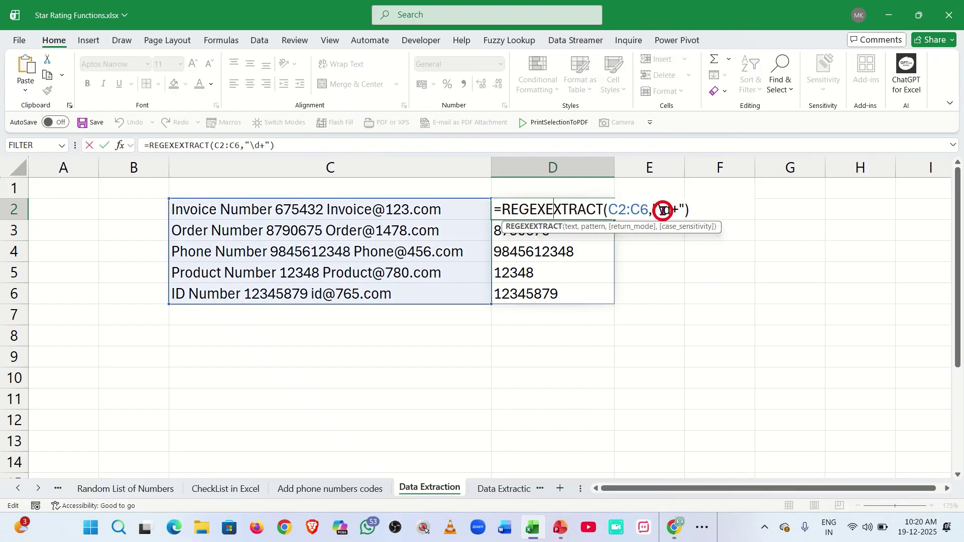
left_click(663, 210)
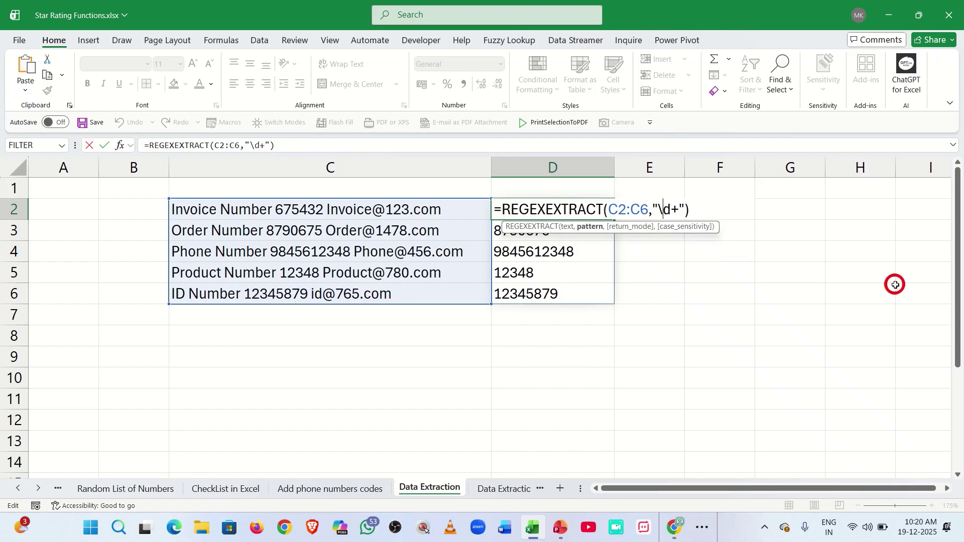
key("Delete")
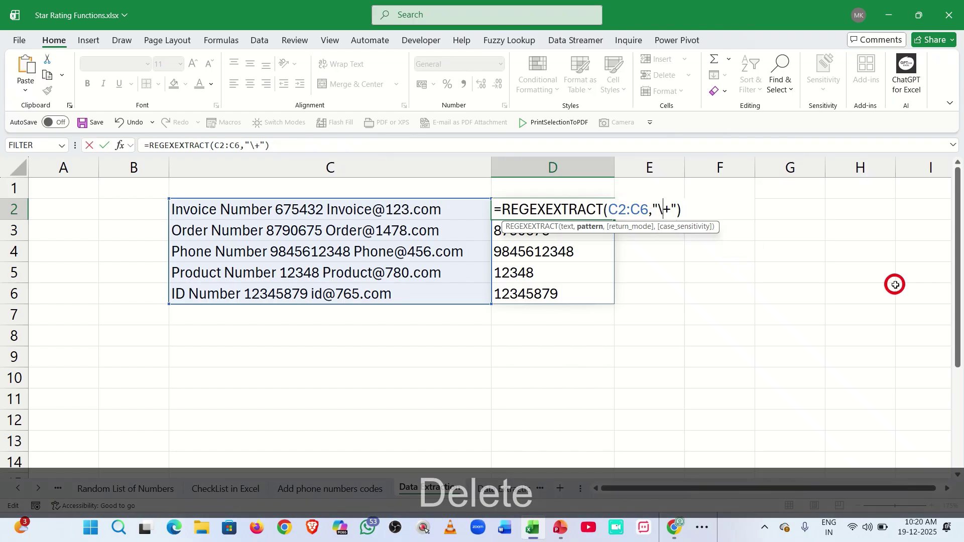
type("w")
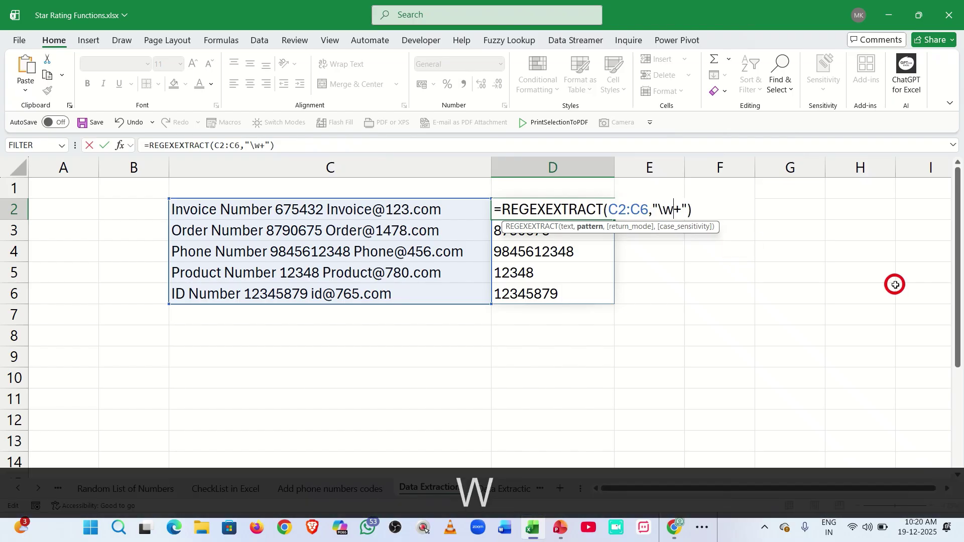
key("Return")
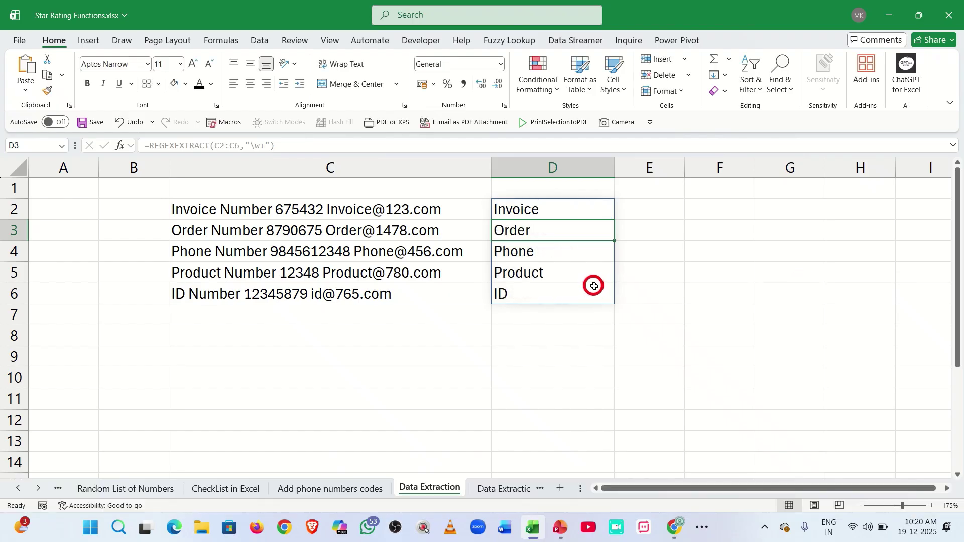
Delete the REGEXEXTRACT formula and its spilled words from D2:D6.
double_click(560, 204)
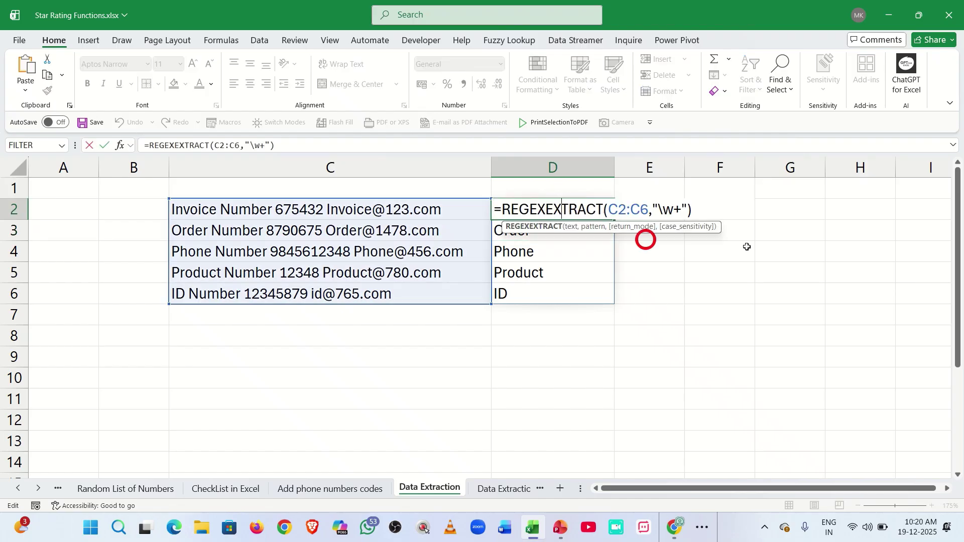
key("Escape")
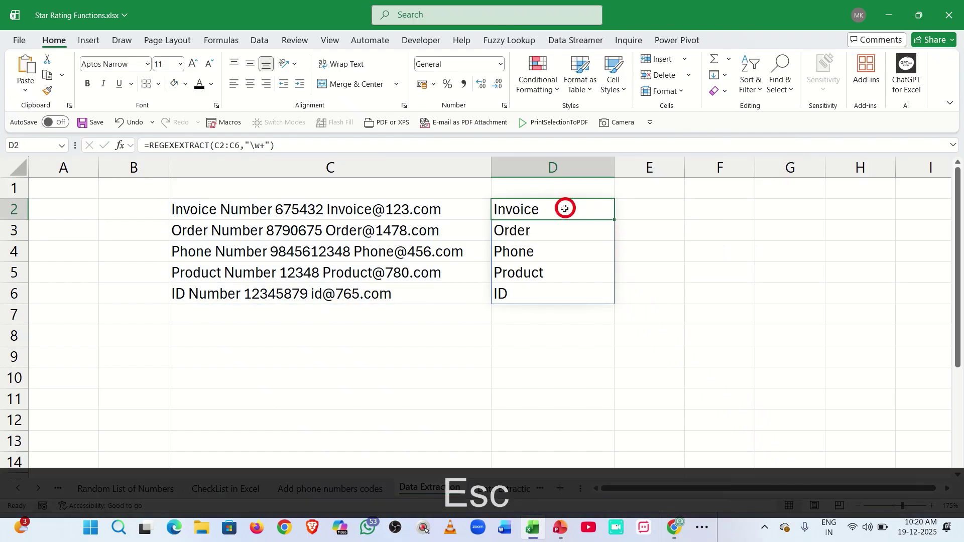
left_click_drag(563, 216, 564, 288)
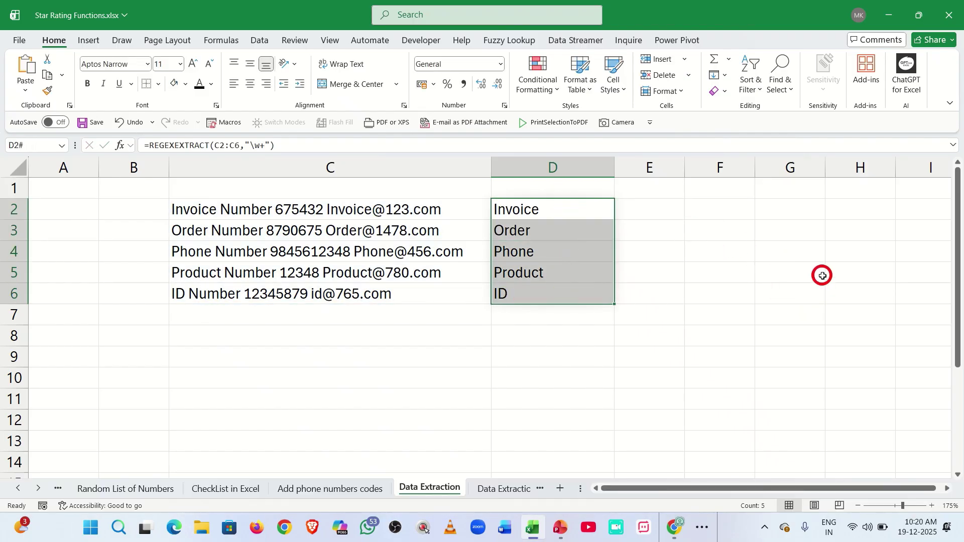
key("Delete")
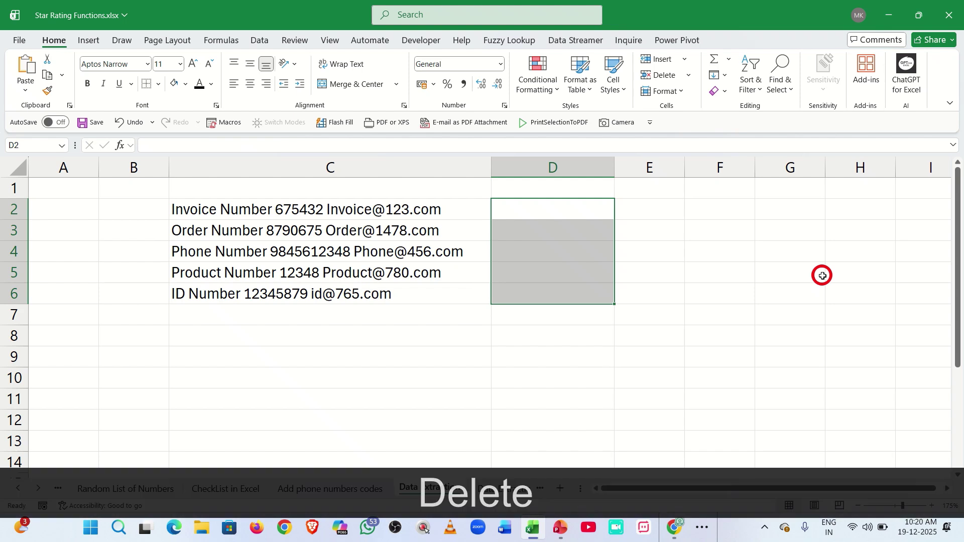
Enter the formula =REGEXEXTRACT(C2:C6,"[\w\.-]+@[\w\.-]+\.\w+") in D2 to extract the e-mail address from each text entry.
left_click(588, 207)
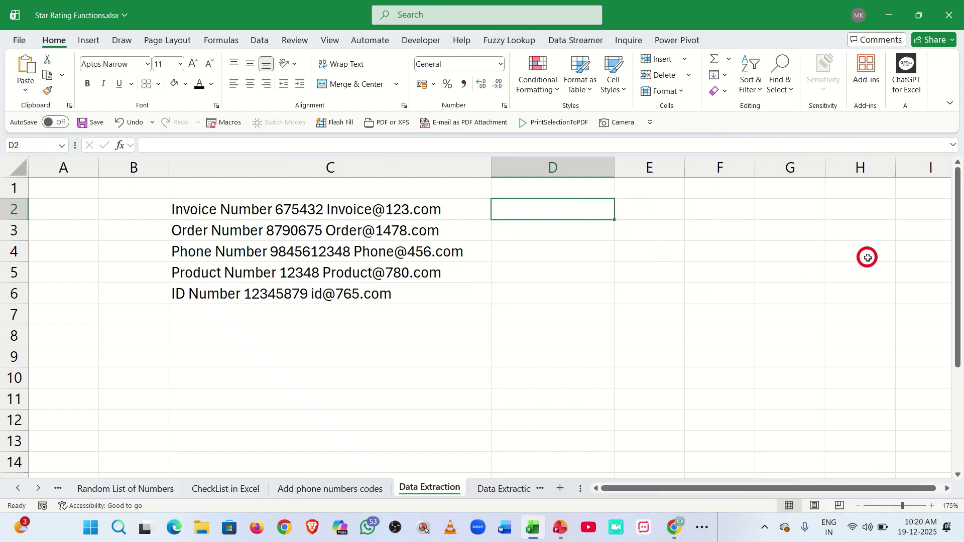
type("=reg")
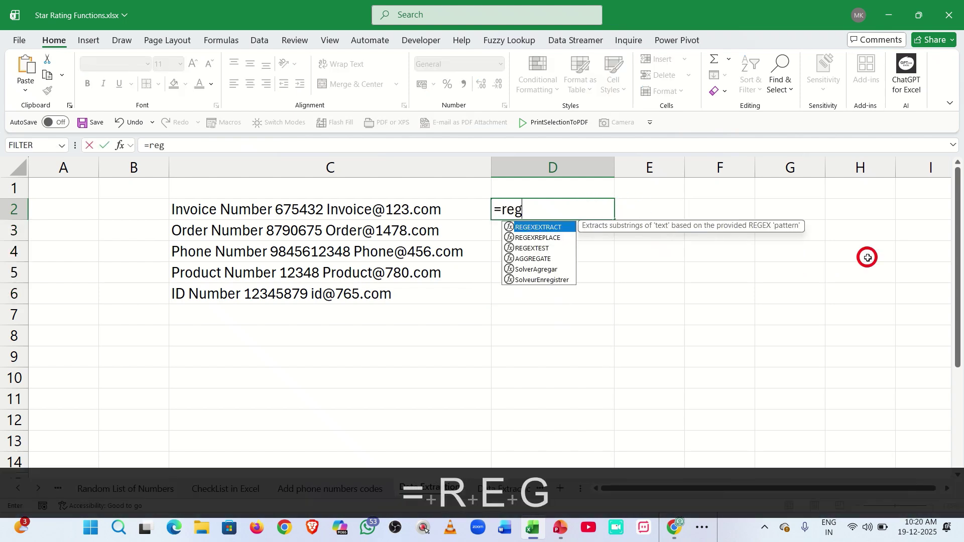
type("ex")
key("Tab")
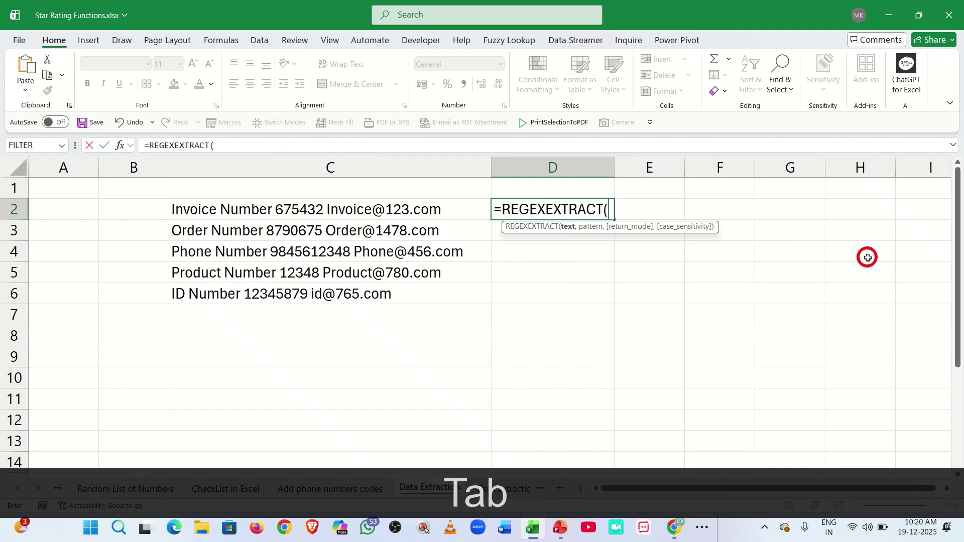
key("Left")
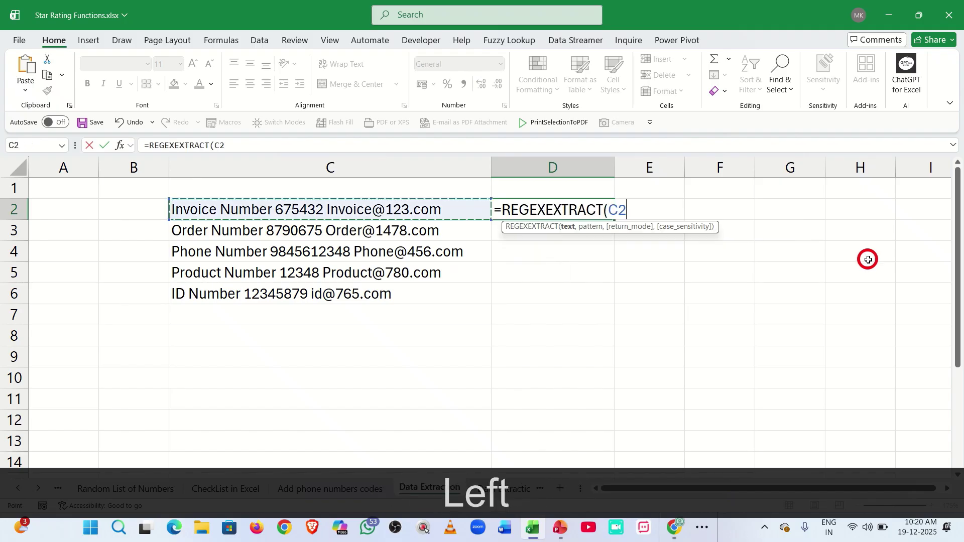
key("ctrl+shift+Down")
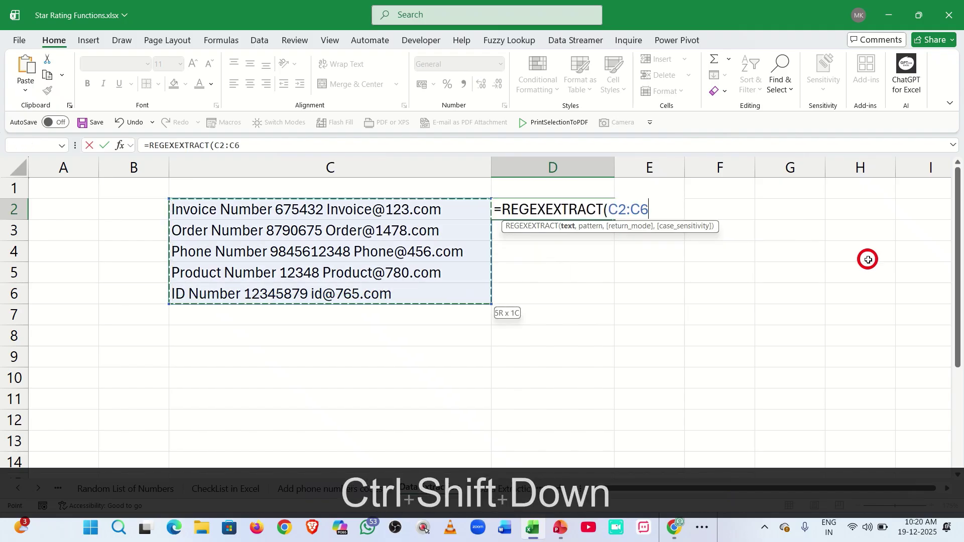
type(",")
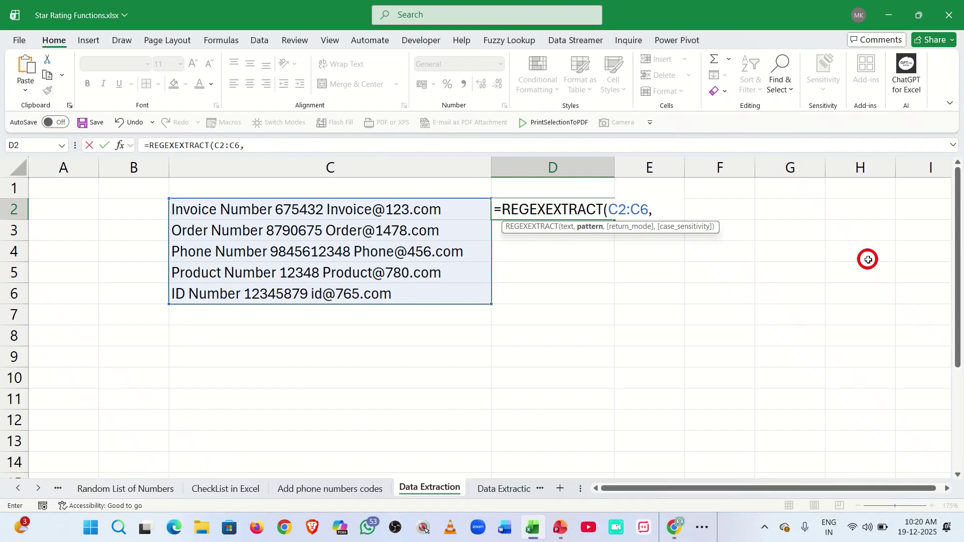
type("\"")
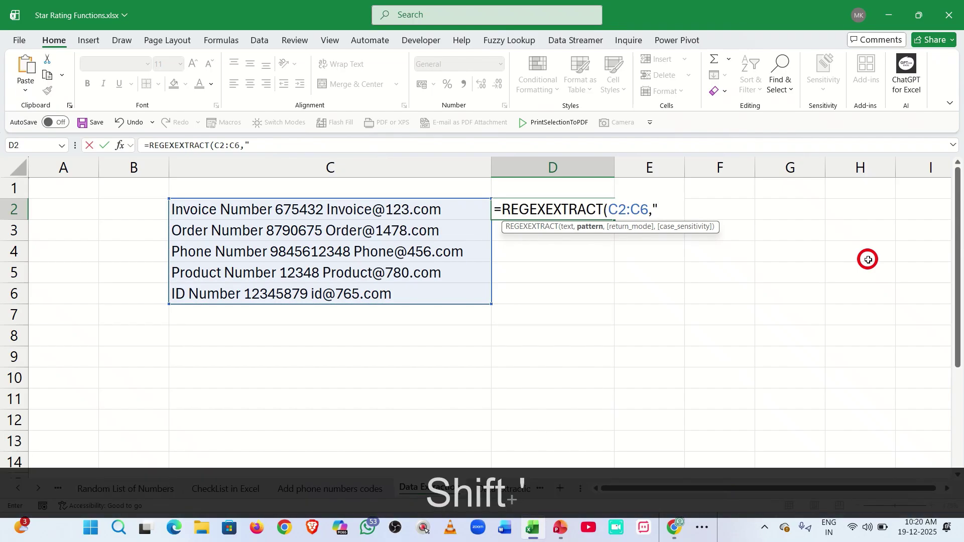
type("[")
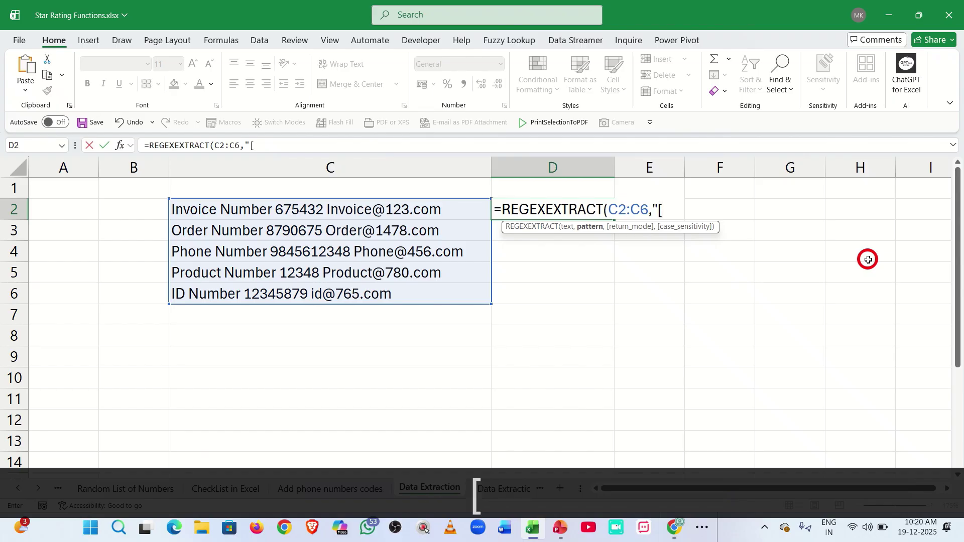
type("\\w\\")
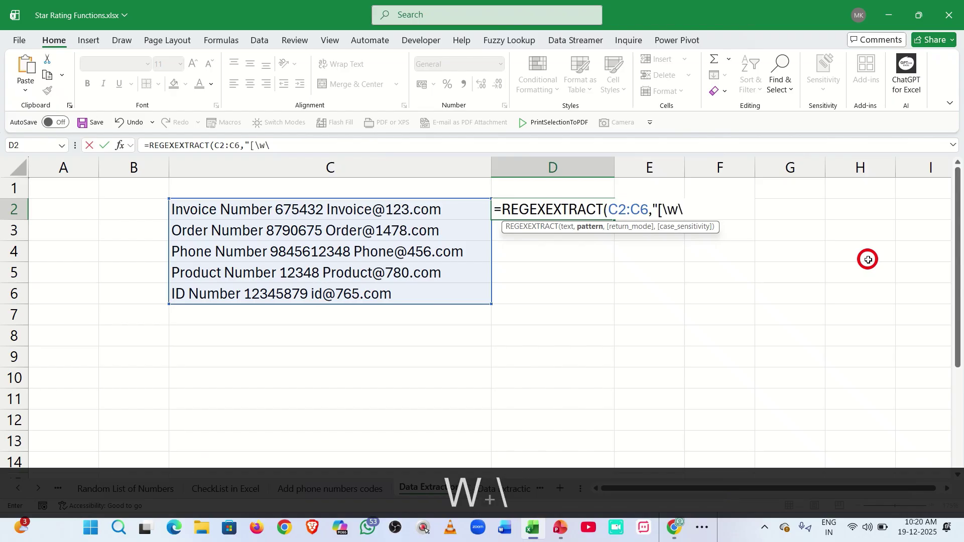
type(".")
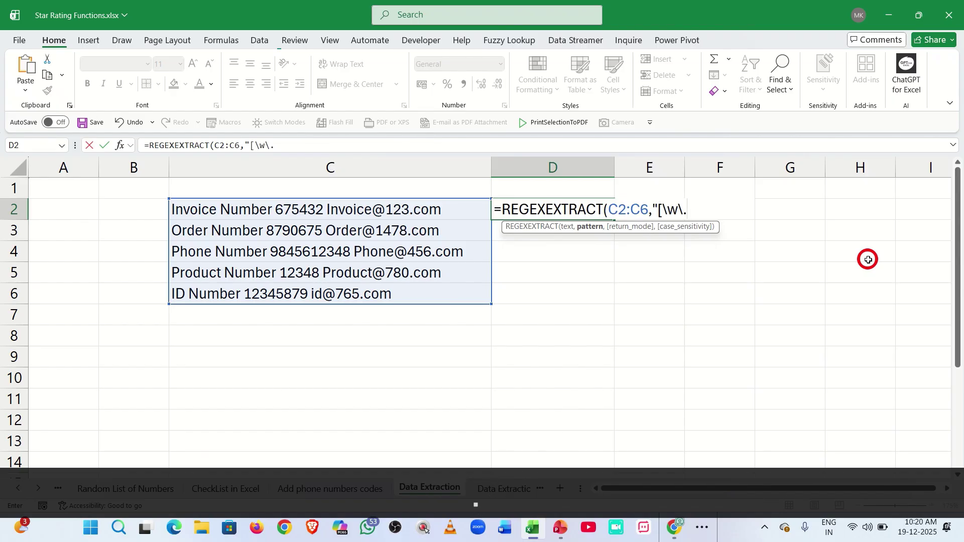
type("-")
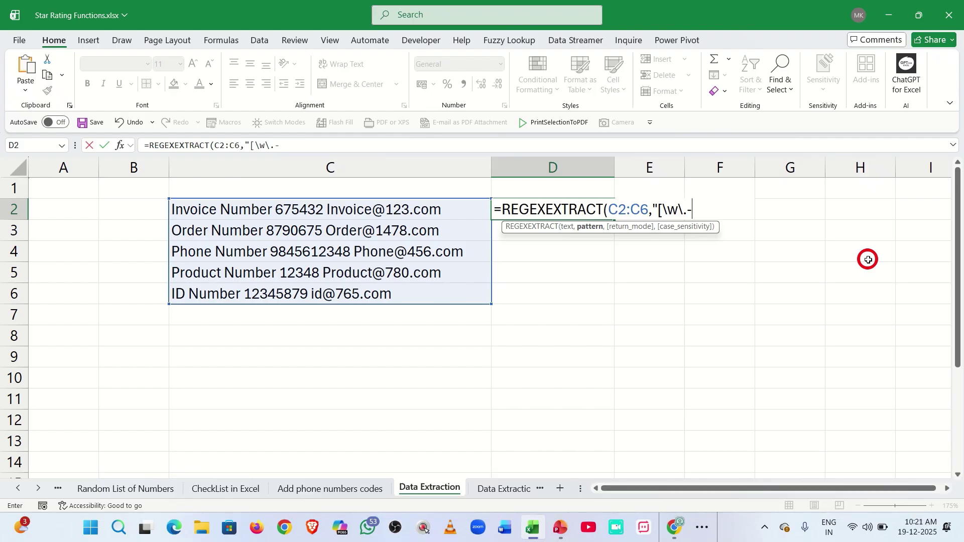
type("]")
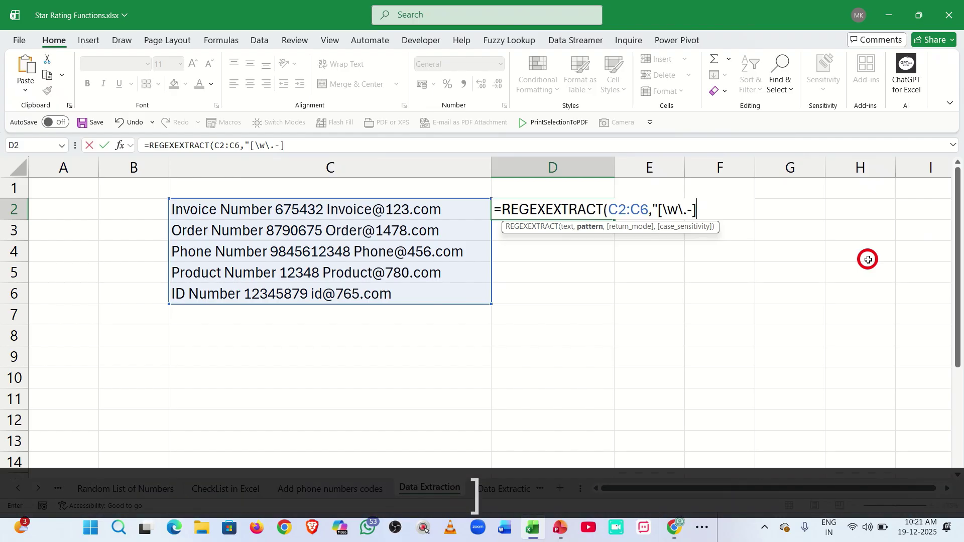
type("+")
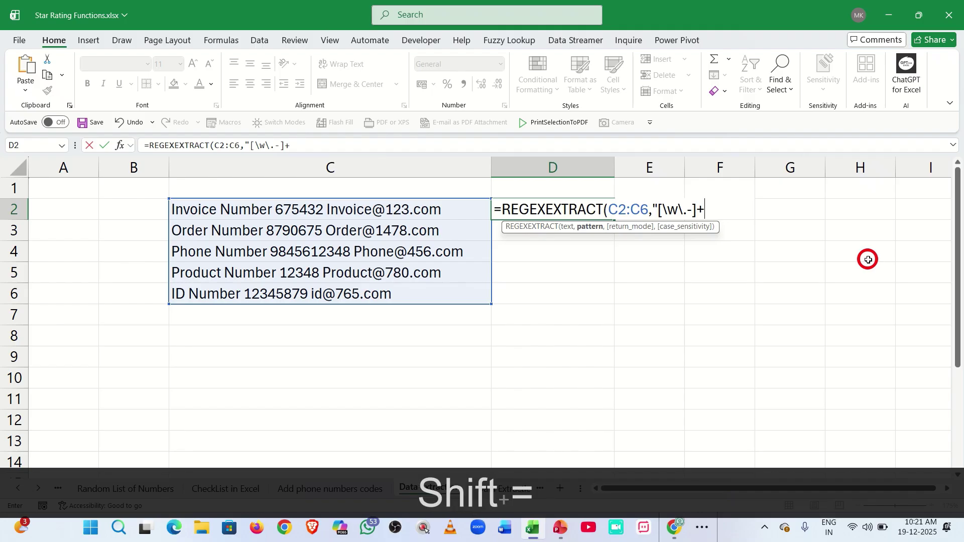
type("@")
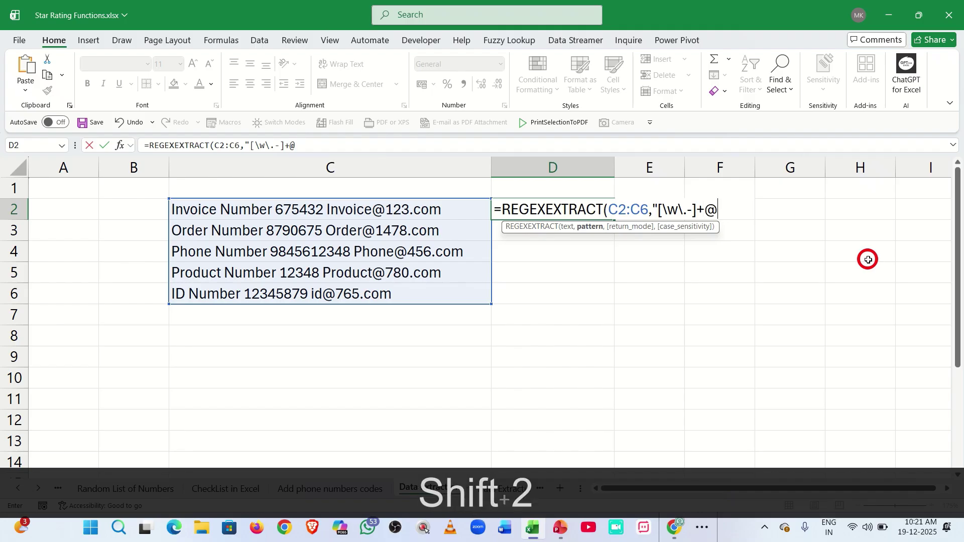
type("[")
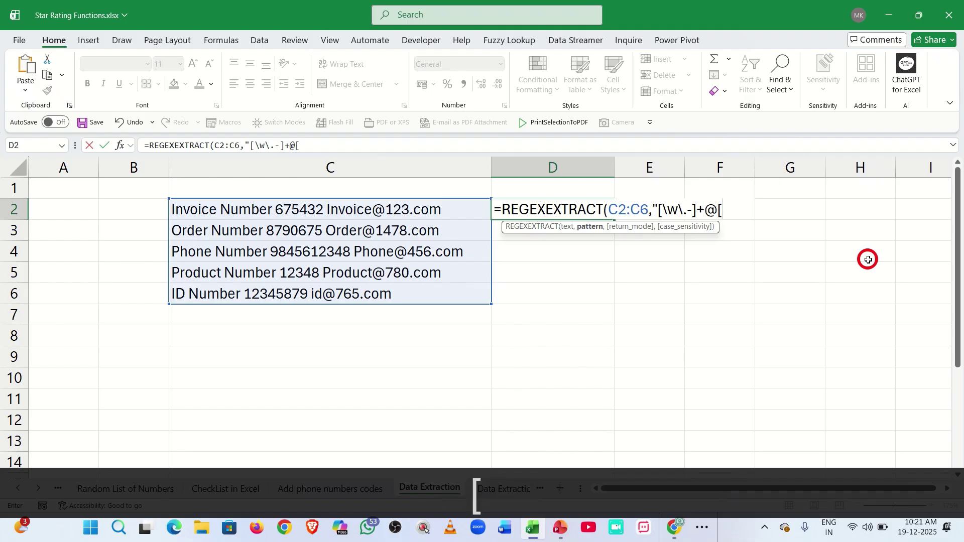
type("\\w\\")
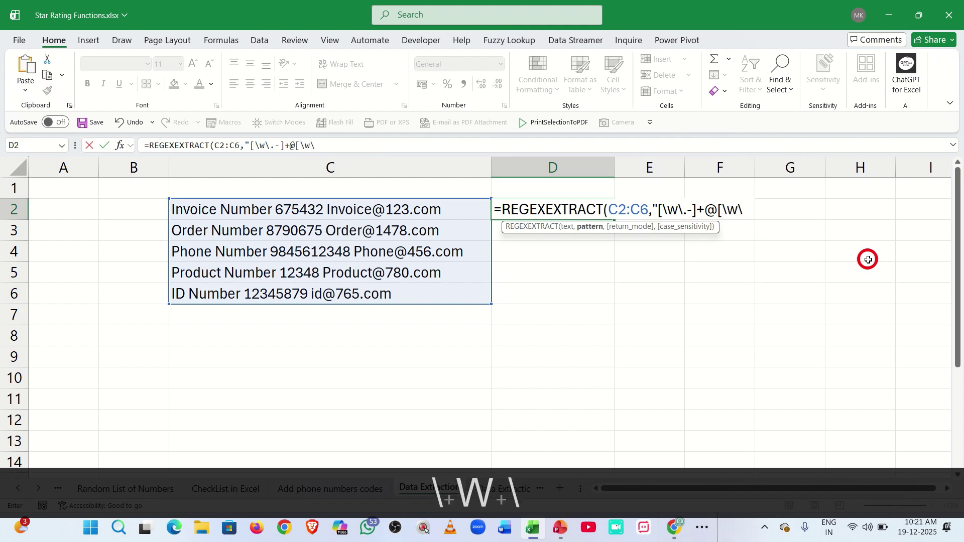
type(".-")
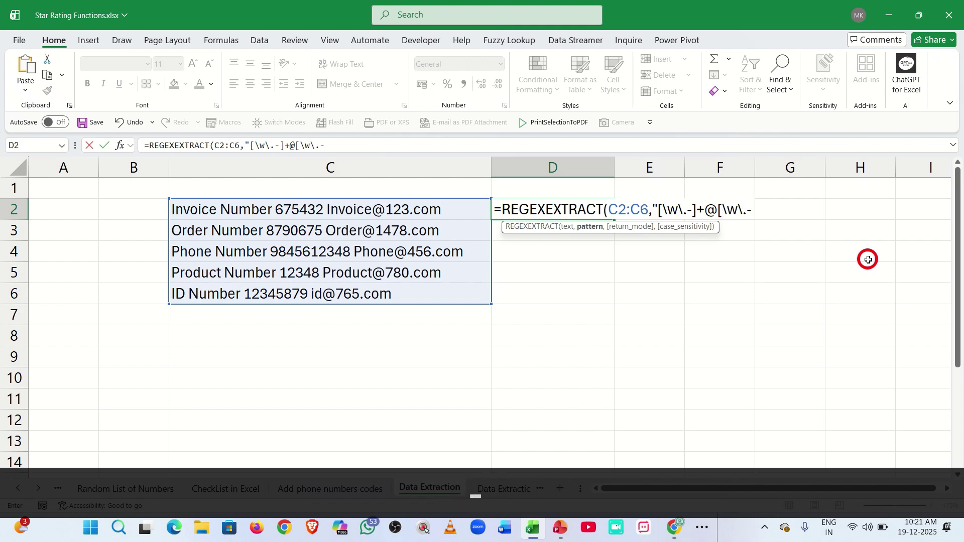
type("]+")
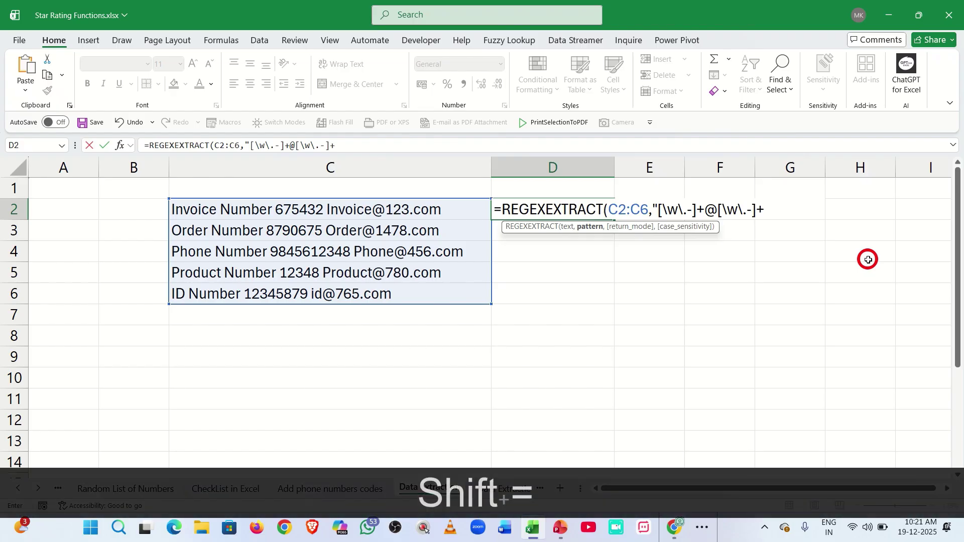
type("\\")
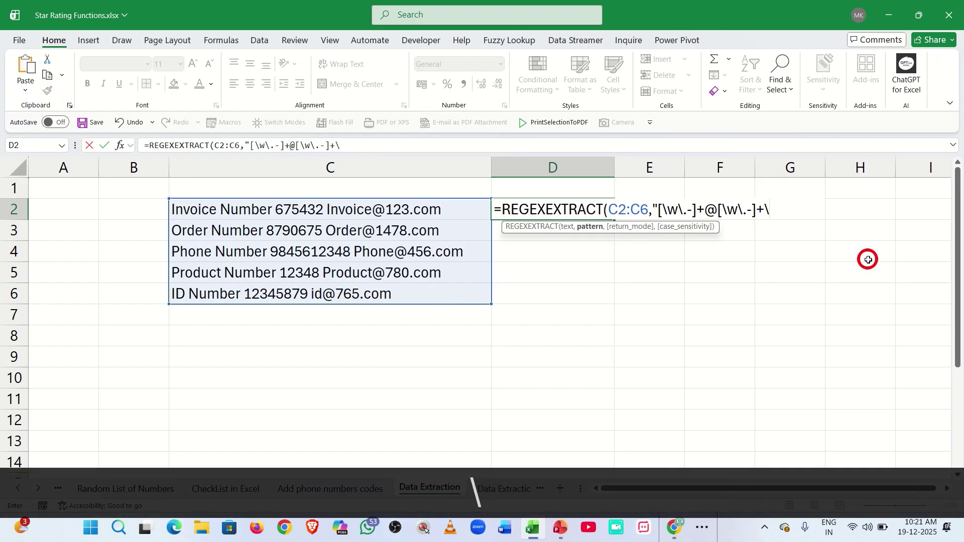
type(".\\w")
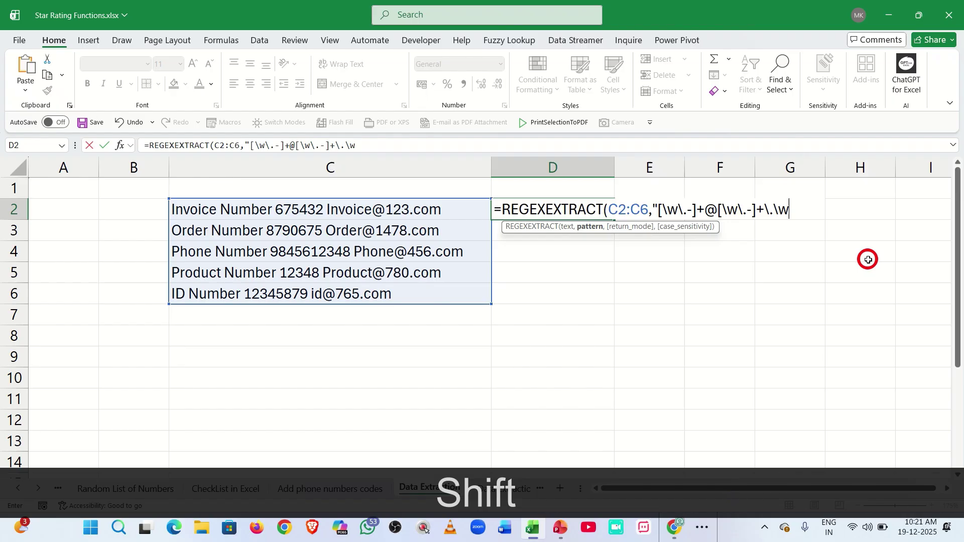
type("+\"")
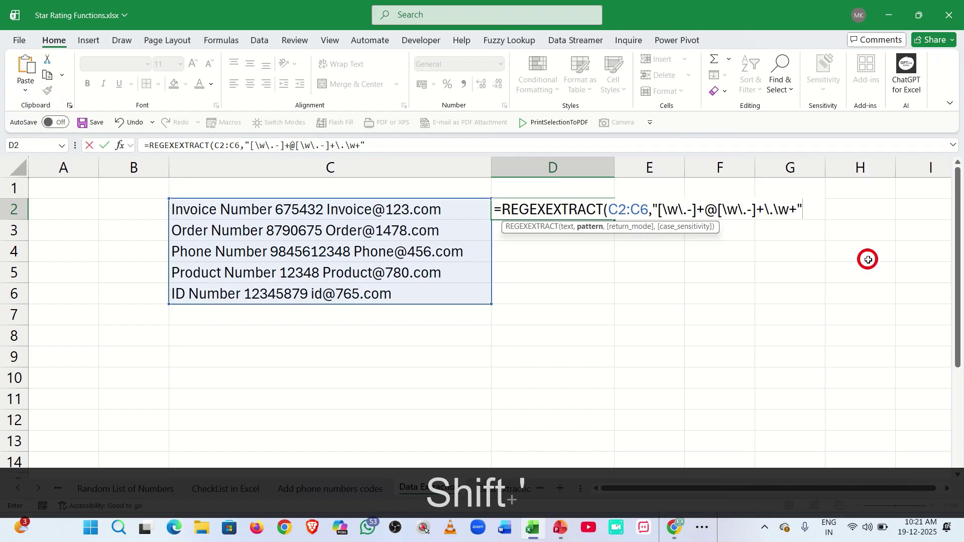
type(")")
key("Return")
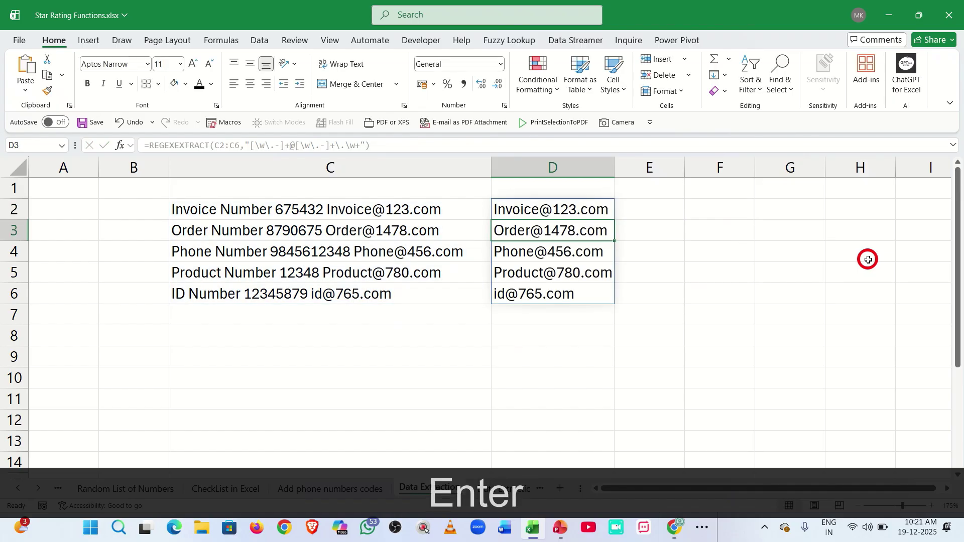
Check the spilled formula cells in column D and copy the extracted e-mail addresses in D2:D6.
left_click(560, 209)
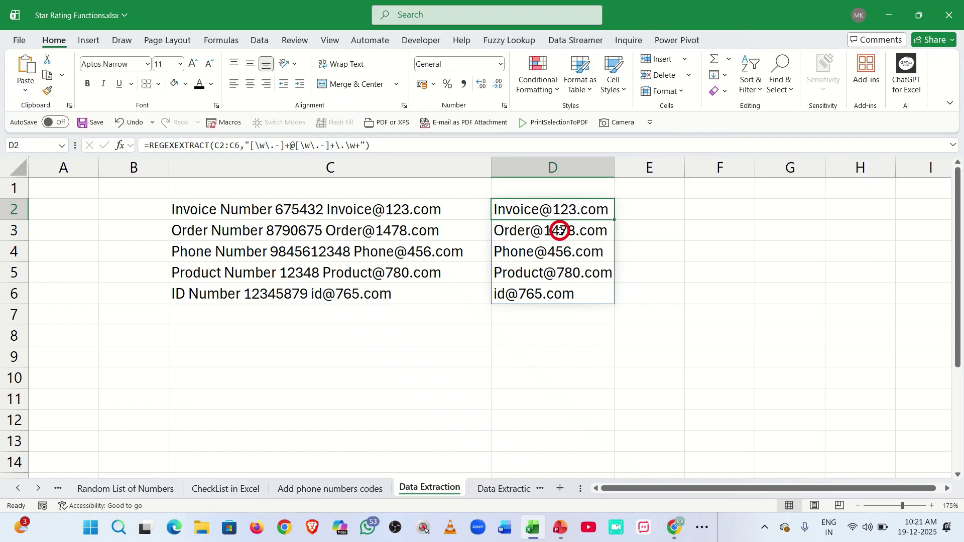
left_click(560, 231)
left_click(569, 273)
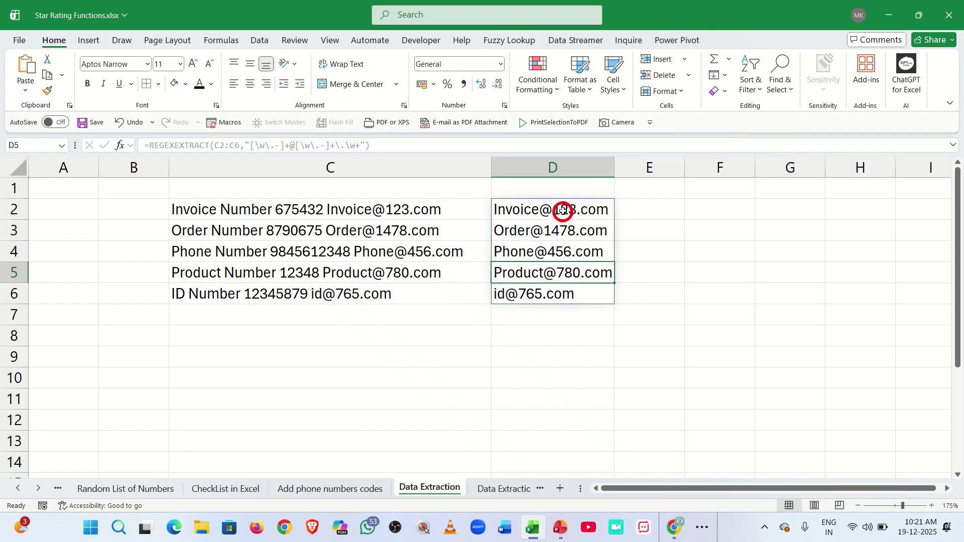
left_click_drag(562, 208, 563, 288)
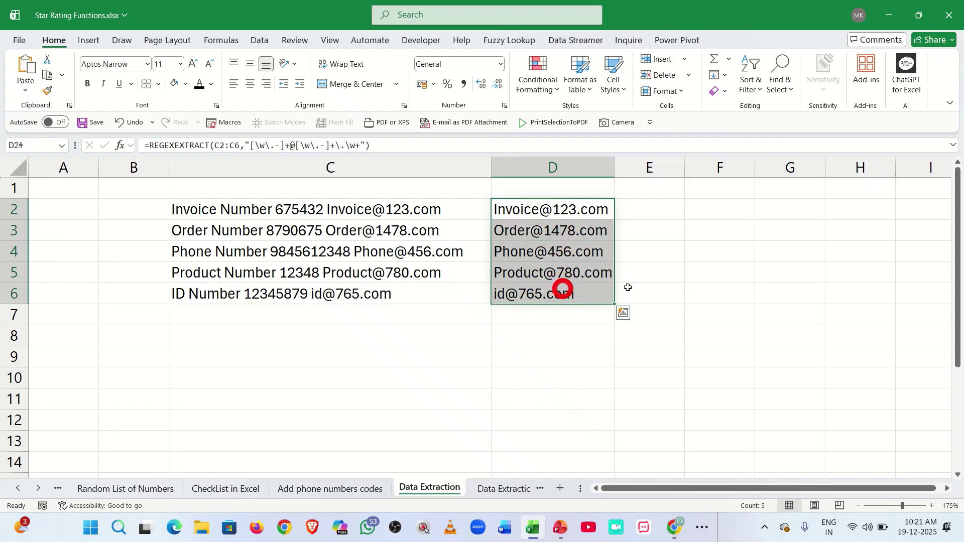
key("ctrl+c")
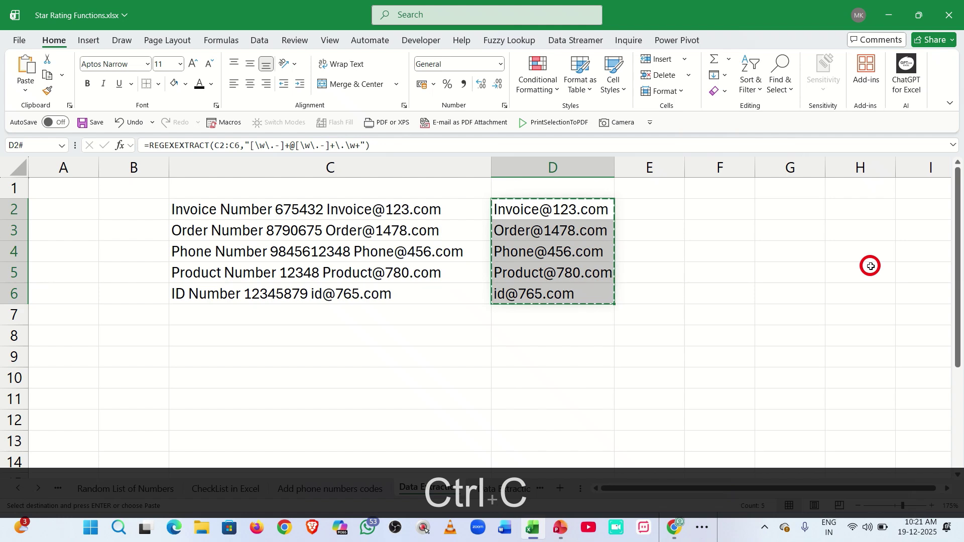
Try pasting the copied results over D2:D6 as plain values and undo that paste.
key("ctrl+shift+v")
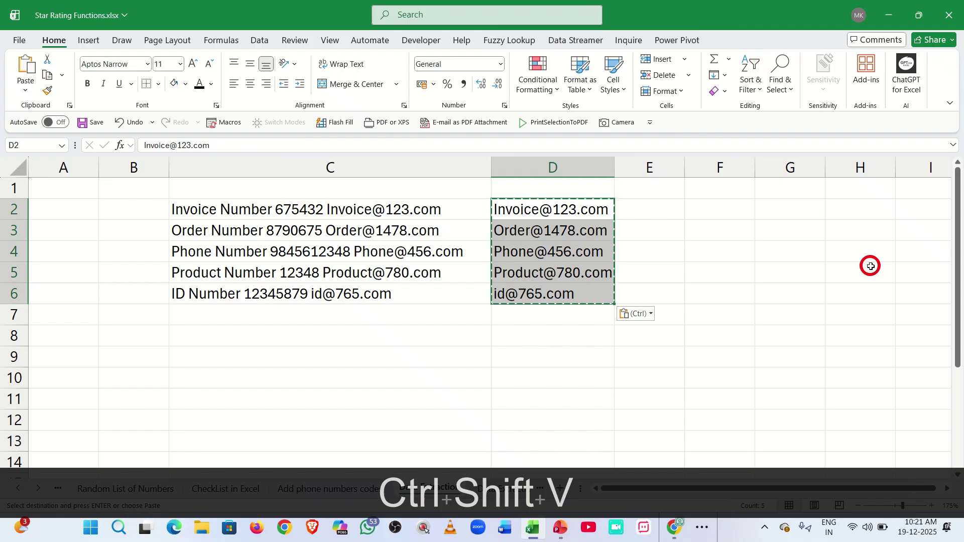
key("ctrl+z")
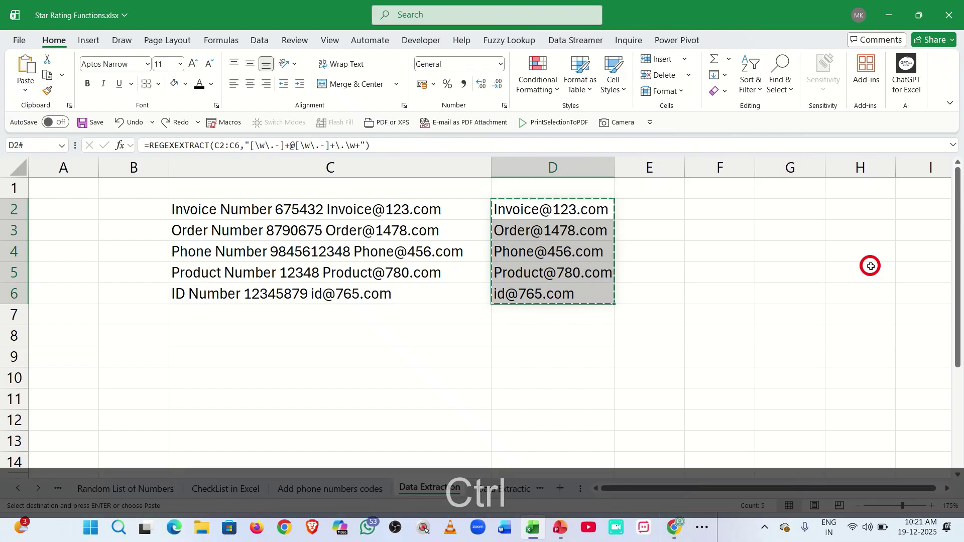
Replace the formula in D2:D6 with its results using Paste Special with the Values option, and clear the copy selection.
key("ctrl+alt+v")
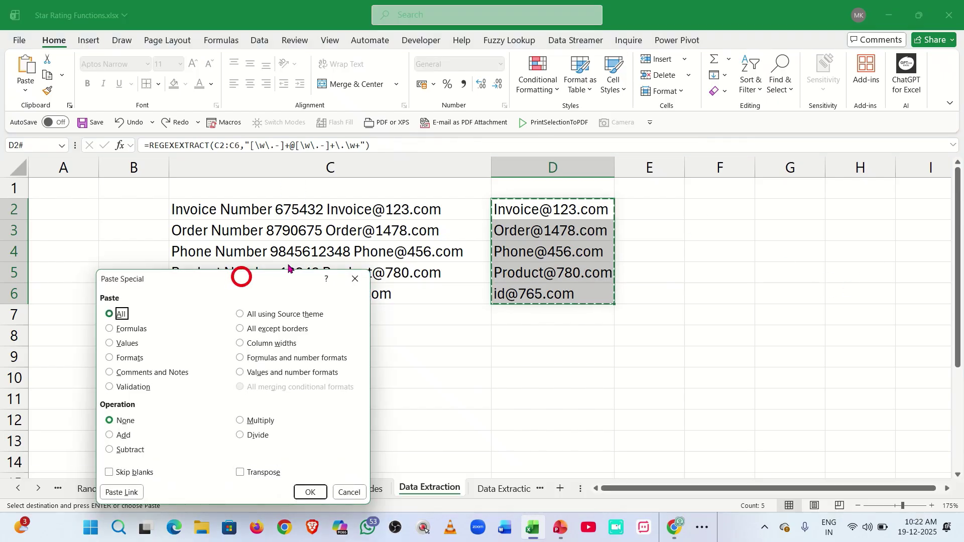
left_click_drag(249, 276, 729, 80)
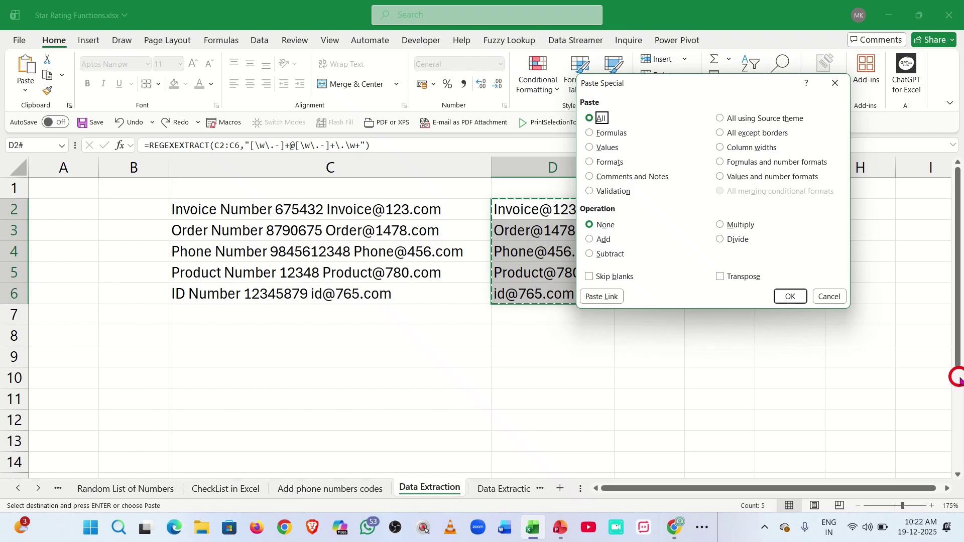
key("v")
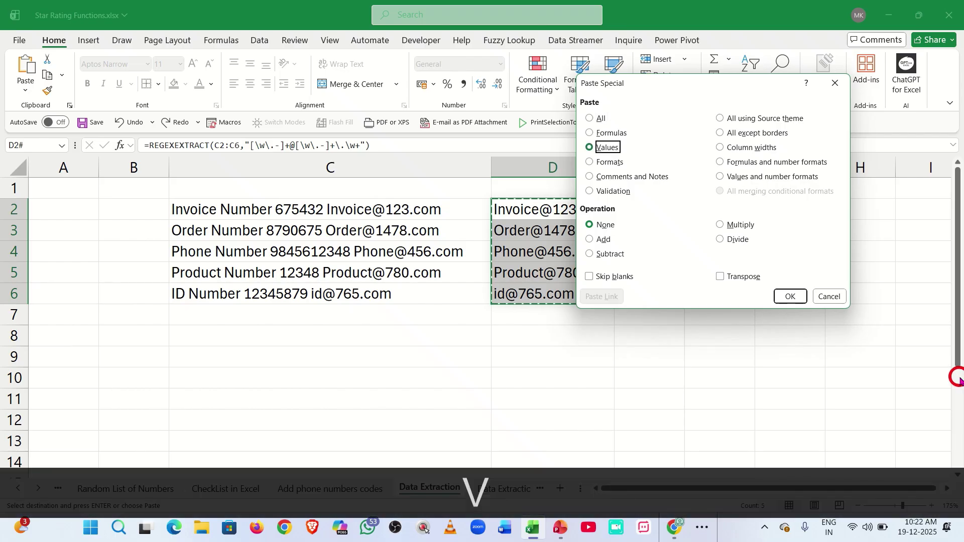
key("Return")
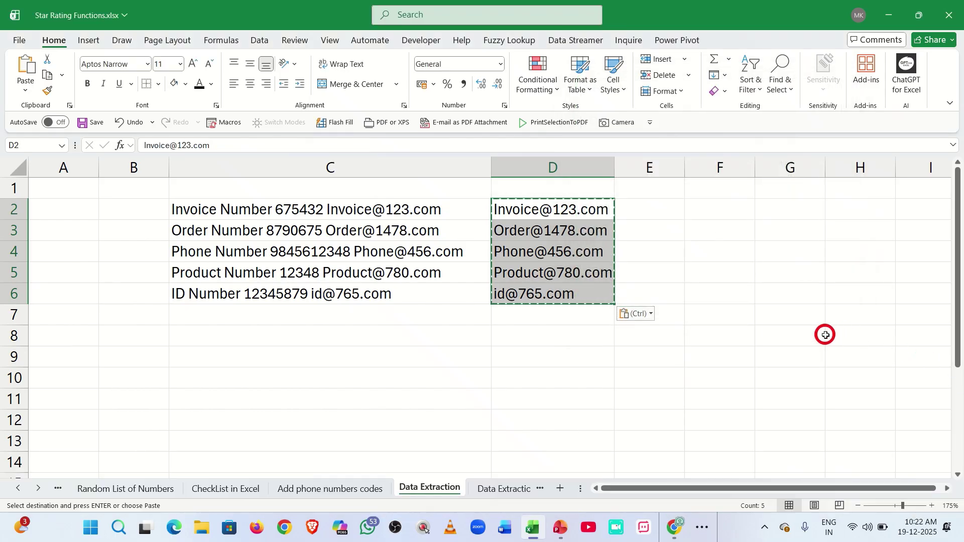
key("Escape")
mouse_move(394, 22)
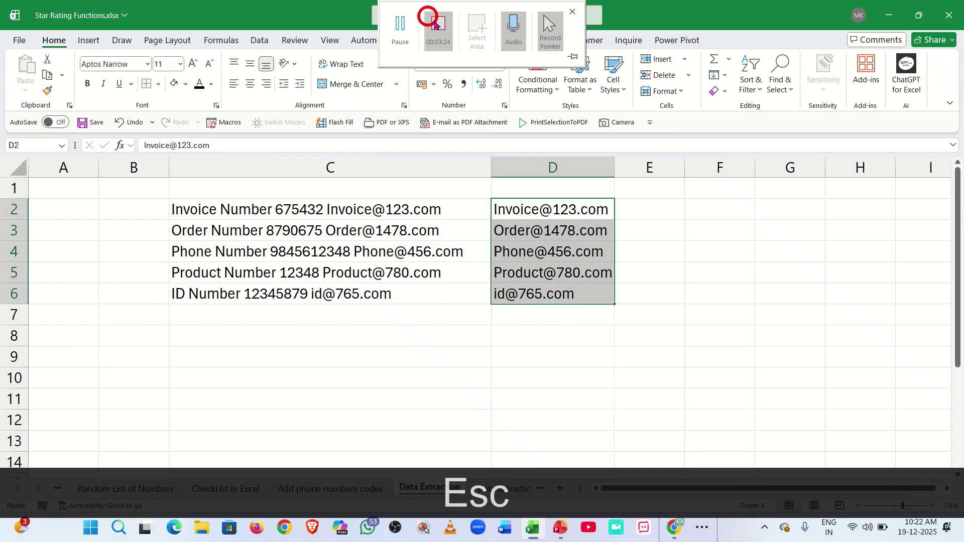